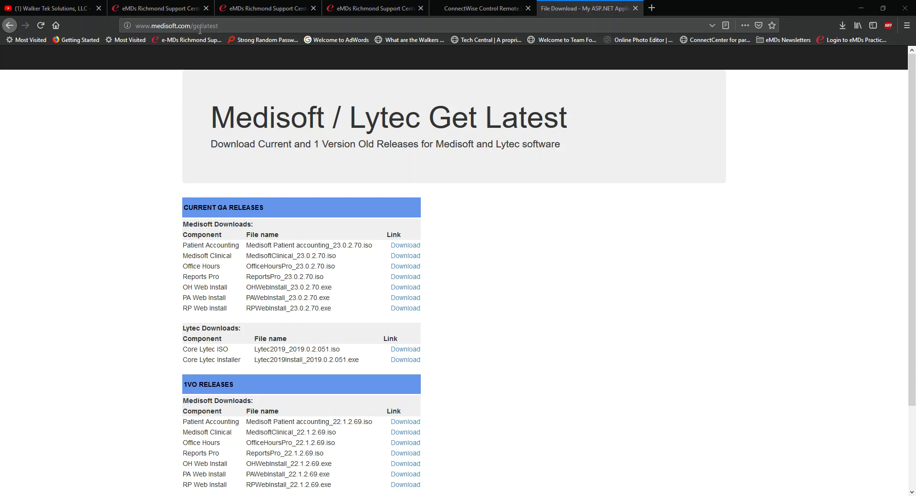
# - Mount Medisoft Patient accounting_23.0.2.70.iso from Downloads as DVD Drive (D:)
pyautogui.moveTo(236, 27); pyautogui.dragTo(120, 25)
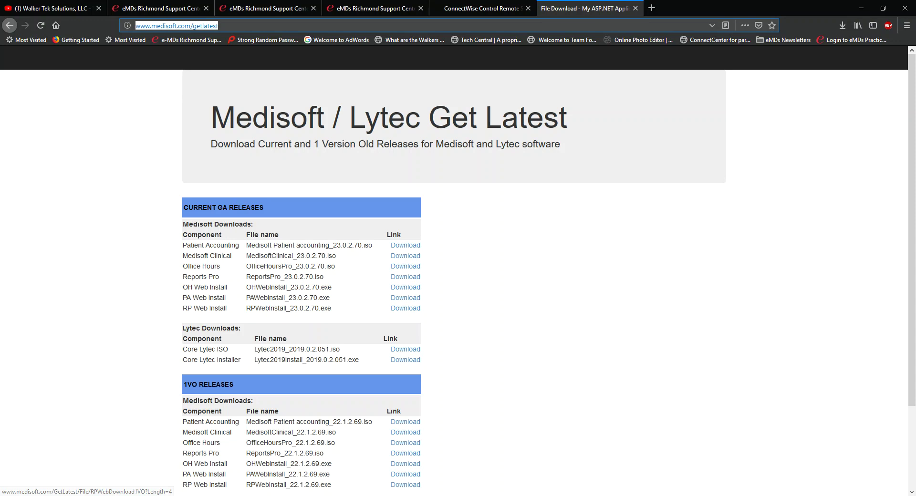
pyautogui.moveTo(410, 495)
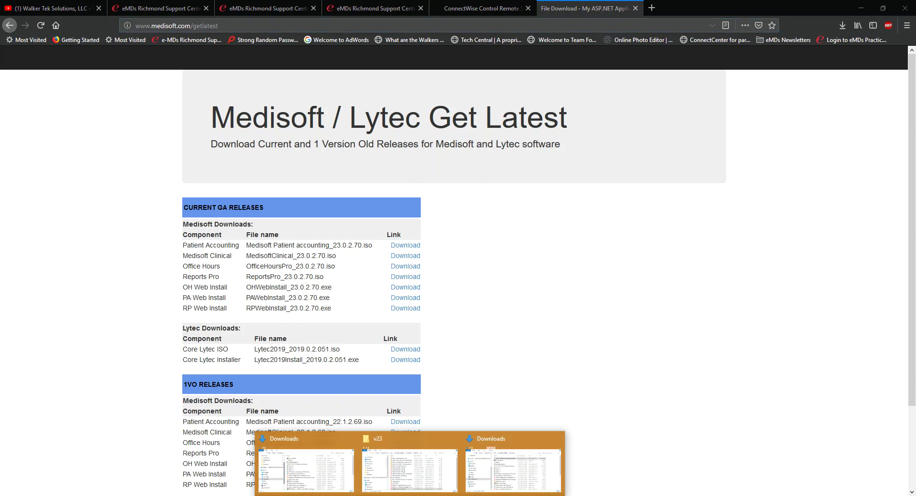
pyautogui.click(488, 477)
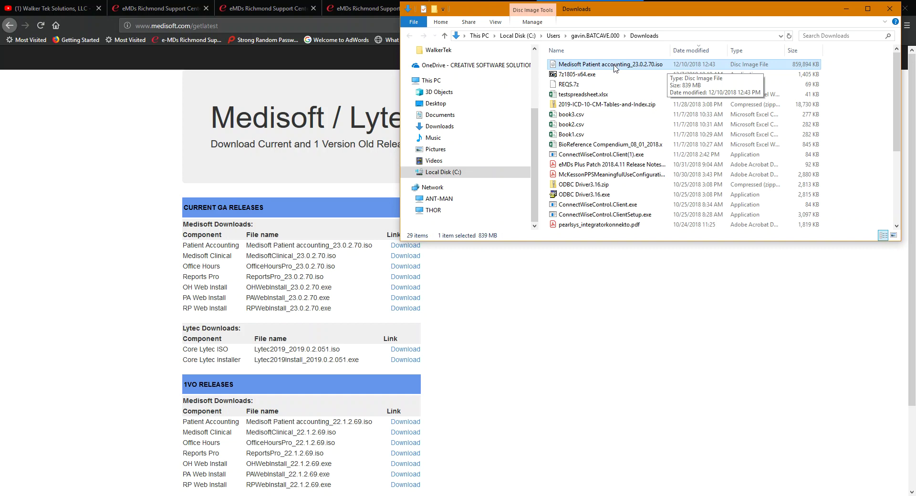
pyautogui.rightClick(601, 68)
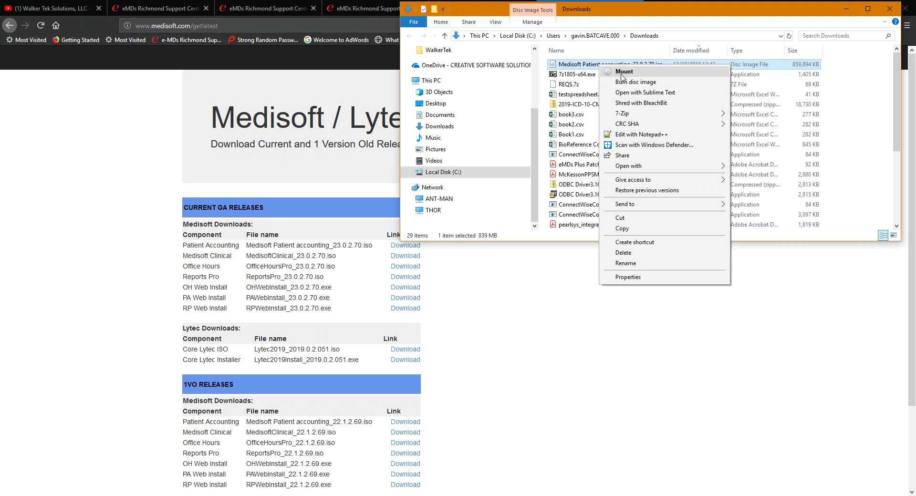
pyautogui.moveTo(616, 118)
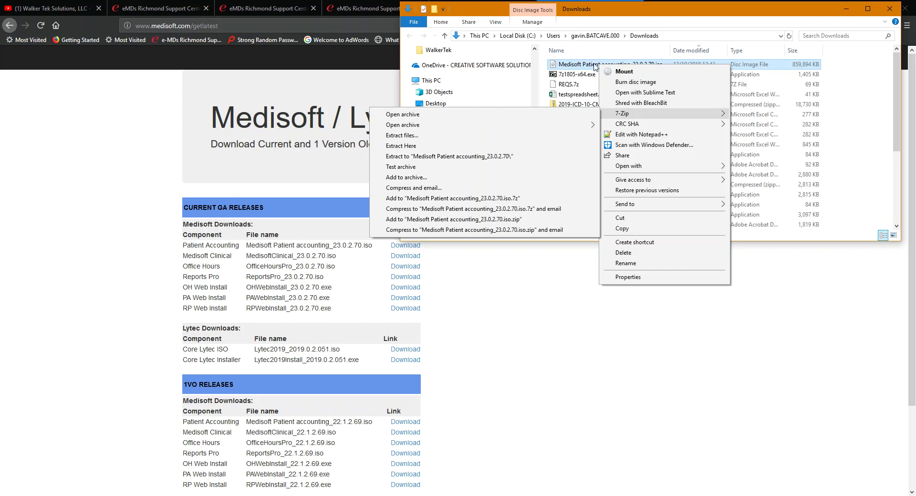
pyautogui.click(622, 73)
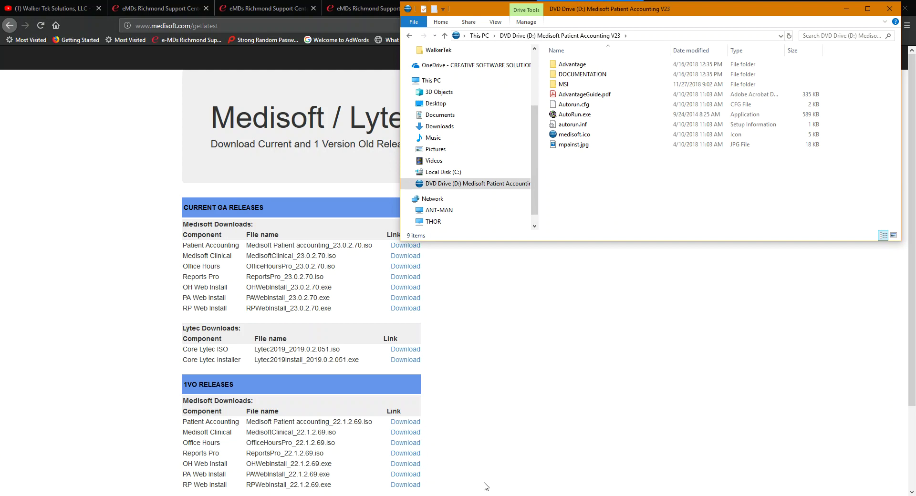
# - Switch to Medisoft Claim Management, exit Medisoft Network Professional, and bring up the Start menu
pyautogui.click(433, 495)
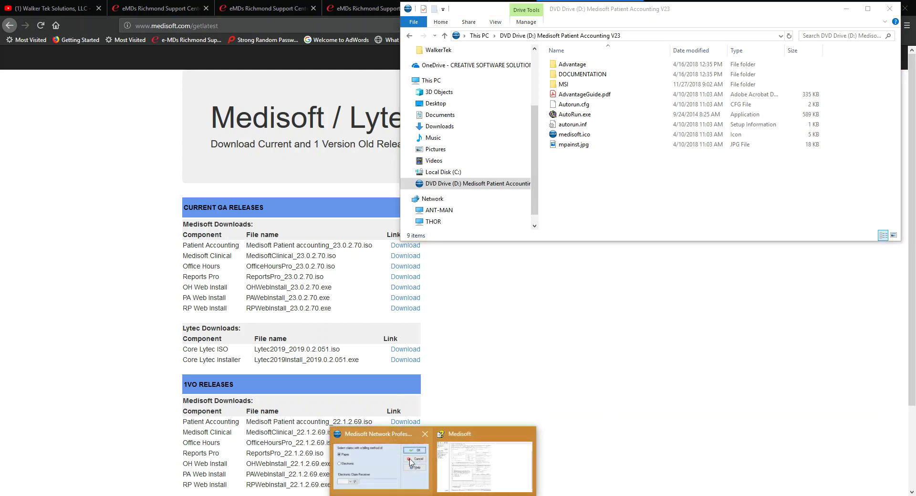
pyautogui.click(410, 434)
pyautogui.click(650, 210)
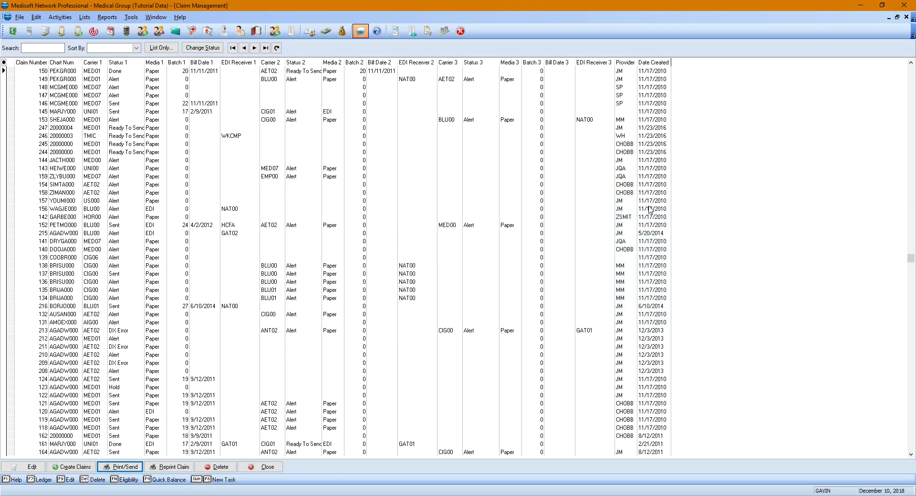
pyautogui.click(461, 32)
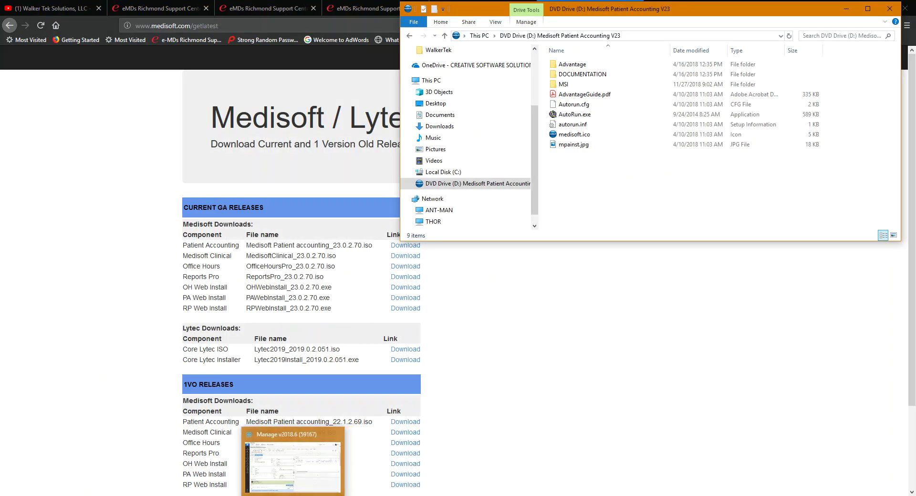
pyautogui.click(9, 495)
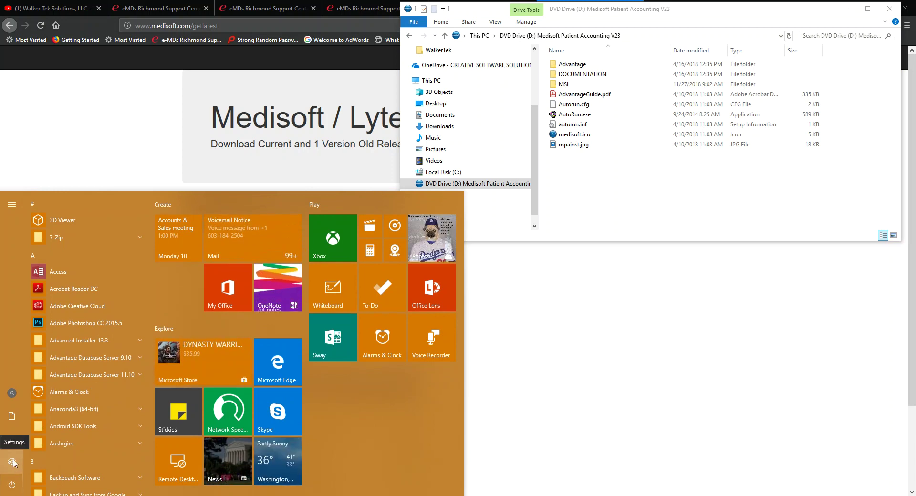
# - In Settings Apps & features, expand Medisoft Network Professional 22 (version 22.1.2.69)
pyautogui.click(12, 462)
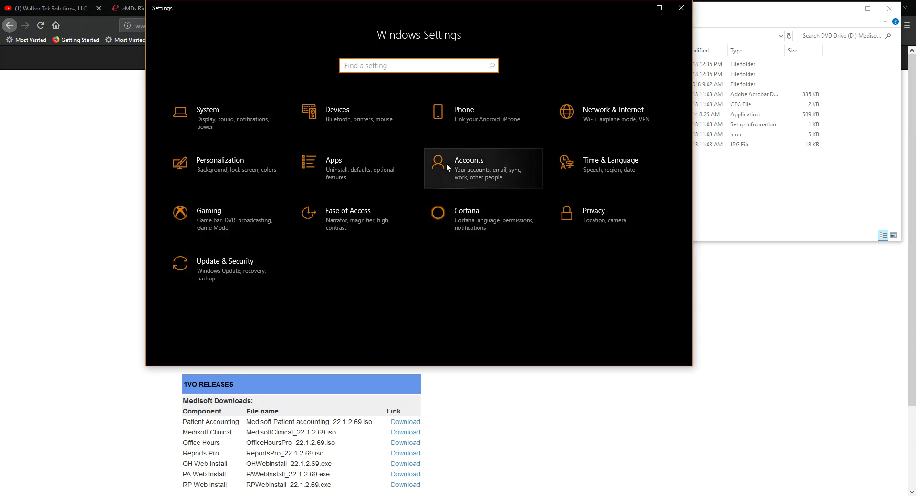
pyautogui.click(324, 162)
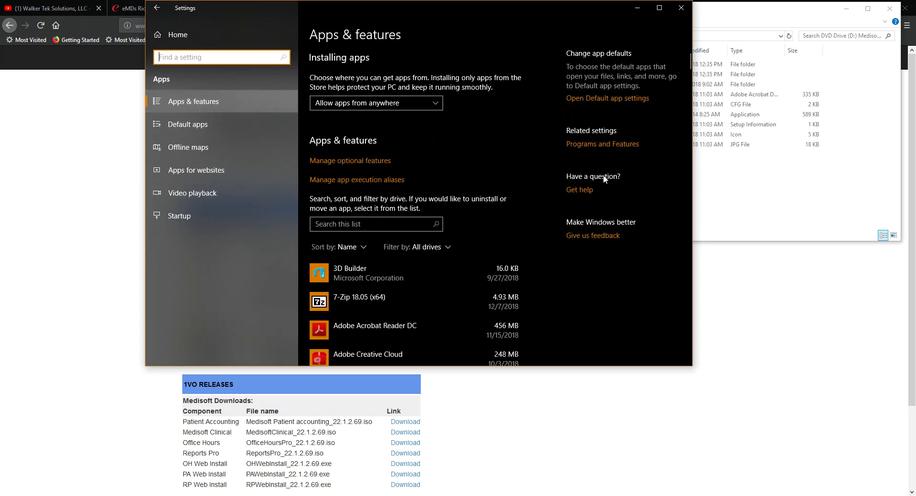
pyautogui.scroll(-15, 580, 290)
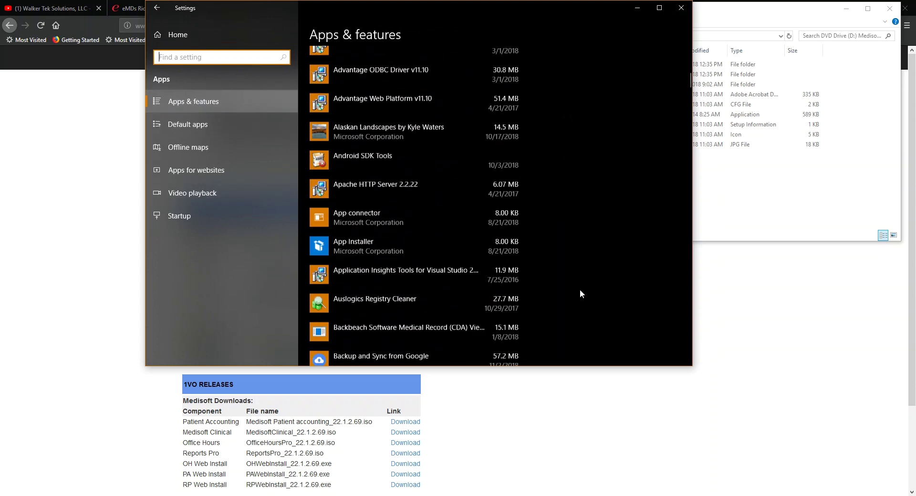
pyautogui.scroll(-4, 548, 277)
pyautogui.scroll(4, 485, 263)
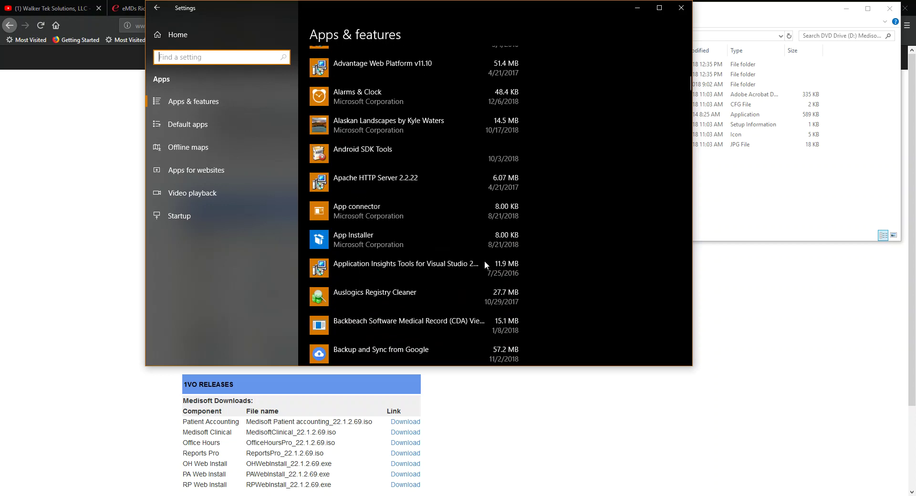
pyautogui.scroll(-10, 447, 273)
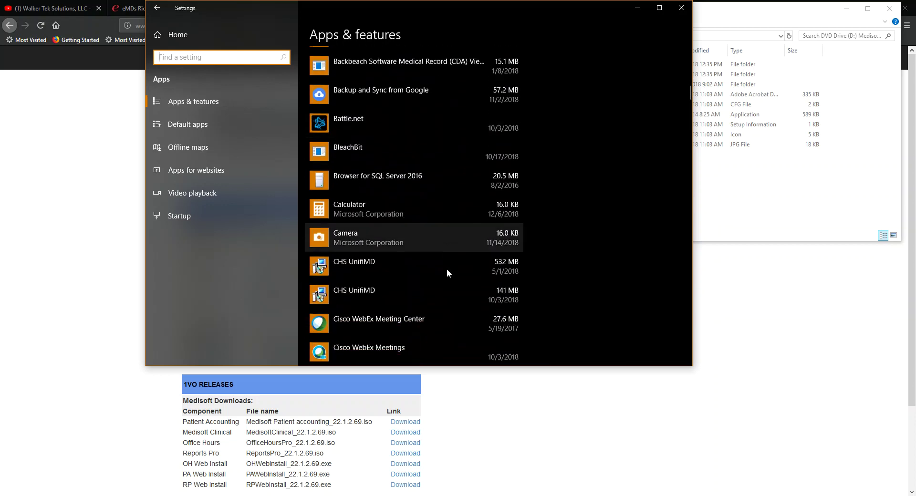
pyautogui.scroll(-15, 447, 273)
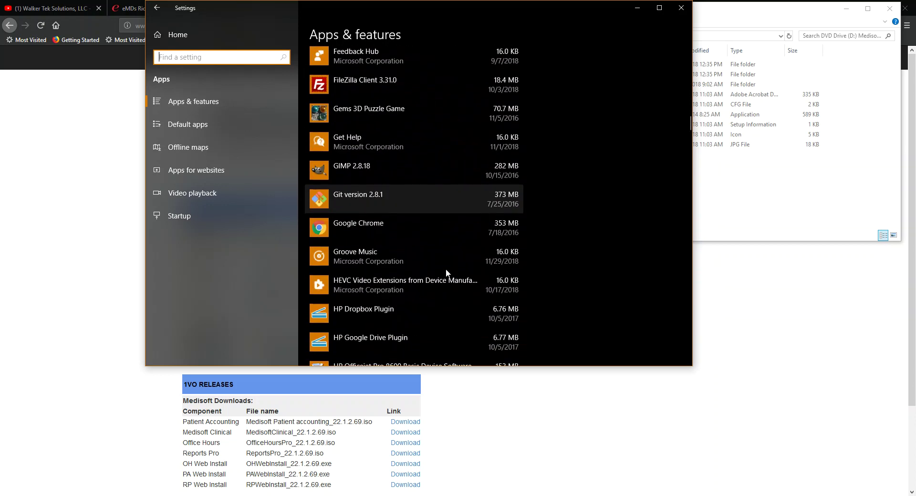
pyautogui.scroll(-15, 446, 271)
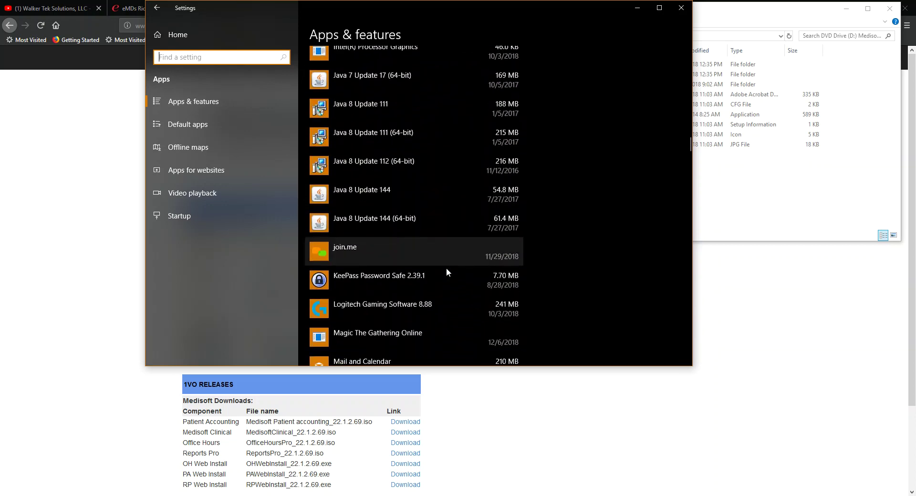
pyautogui.scroll(-1, 446, 271)
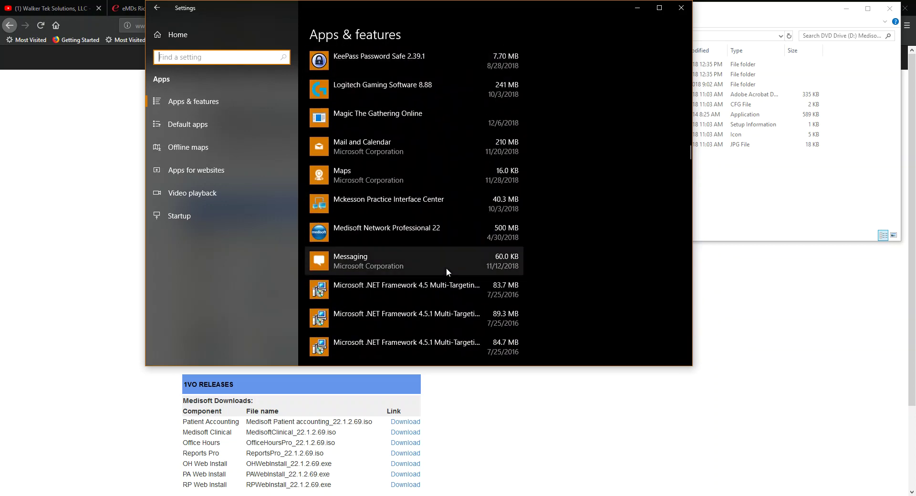
pyautogui.click(370, 228)
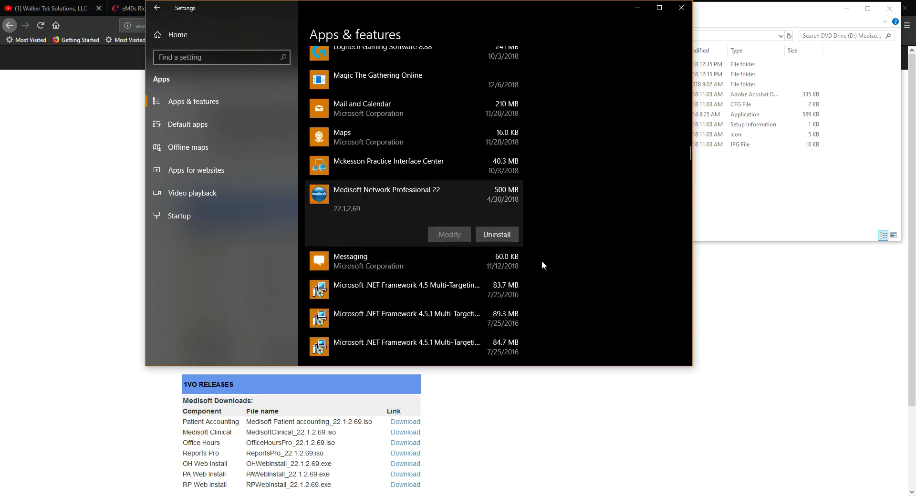
pyautogui.scroll(-4, 620, 289)
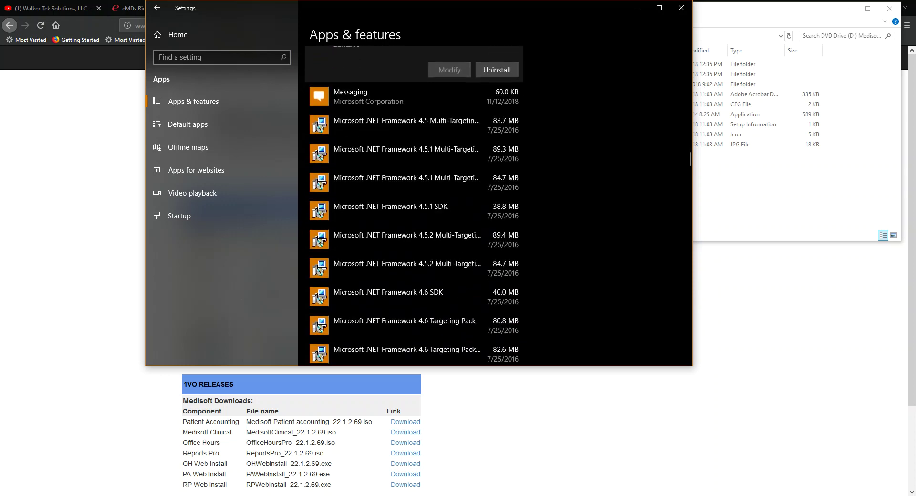
# - Uninstall Reports Professional 22, confirming removal and approving the permission prompt
pyautogui.scroll(-10, 415, 210)
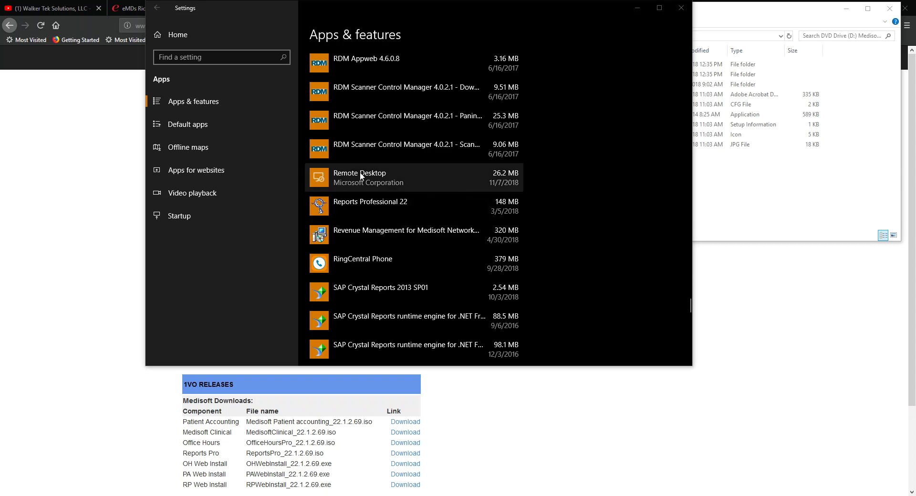
pyautogui.click(360, 201)
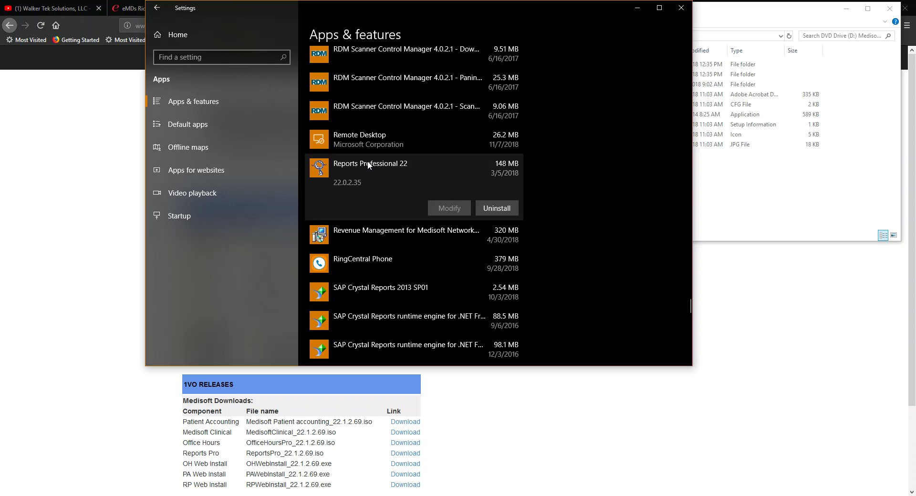
pyautogui.click(495, 210)
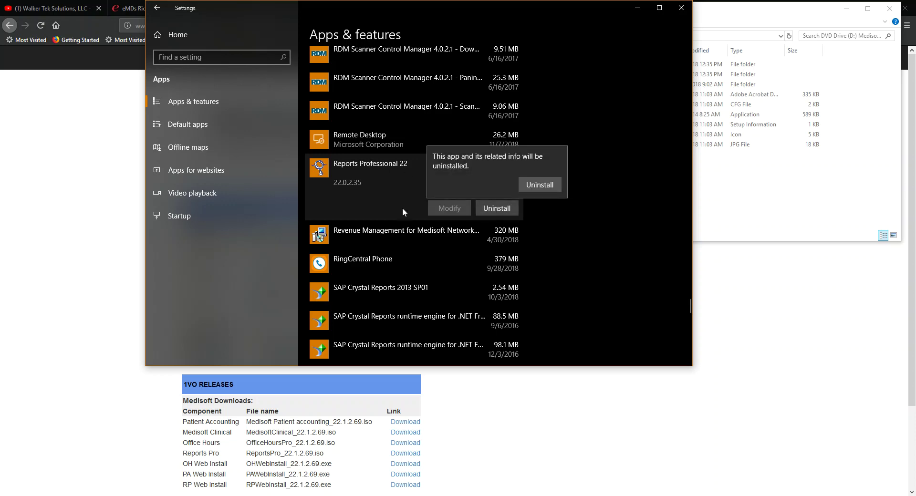
pyautogui.click(540, 185)
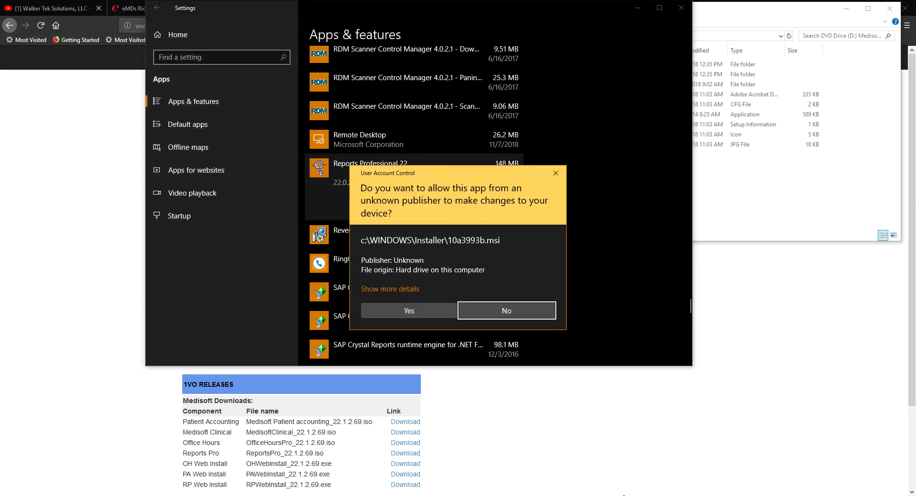
pyautogui.moveTo(428, 175); pyautogui.dragTo(414, 265)
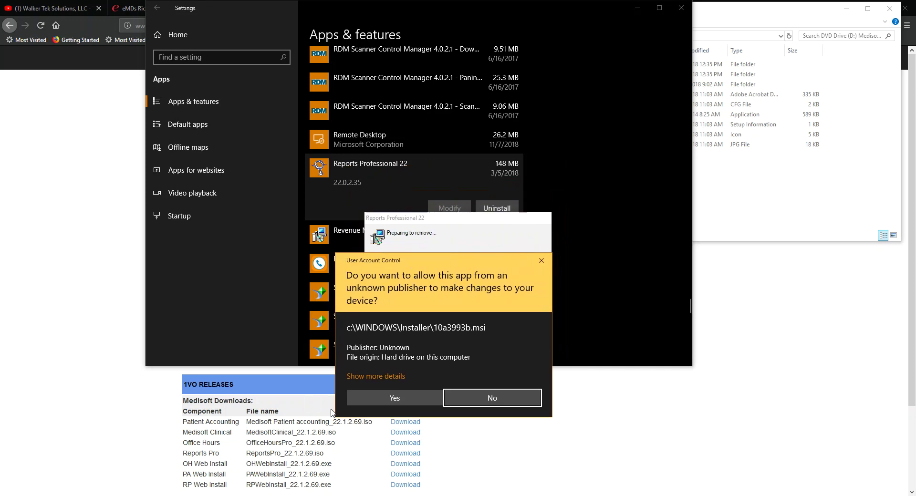
pyautogui.click(385, 398)
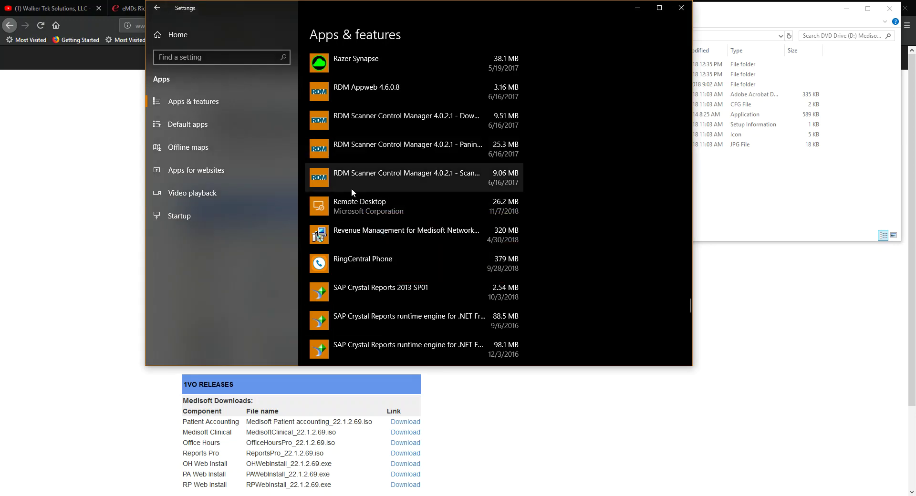
# - Uninstall Revenue Management for Medisoft Network Professional 22, accepting that a reboot is required
pyautogui.click(359, 231)
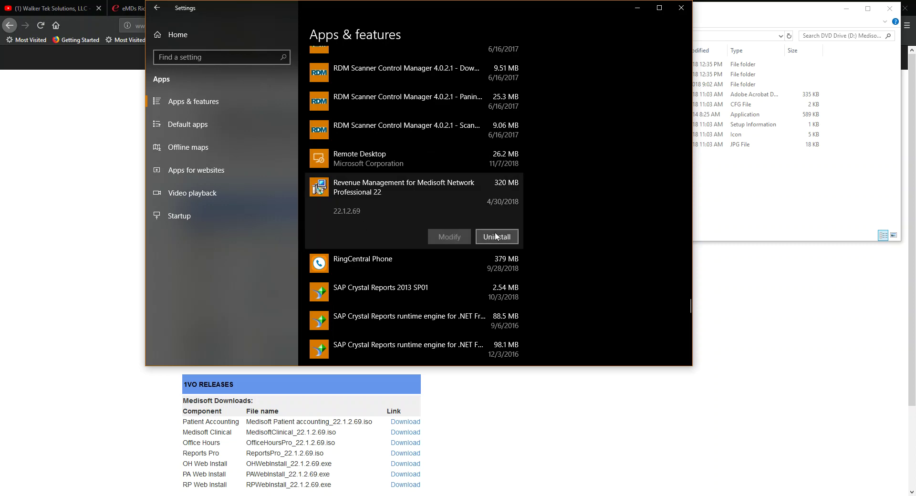
pyautogui.click(495, 234)
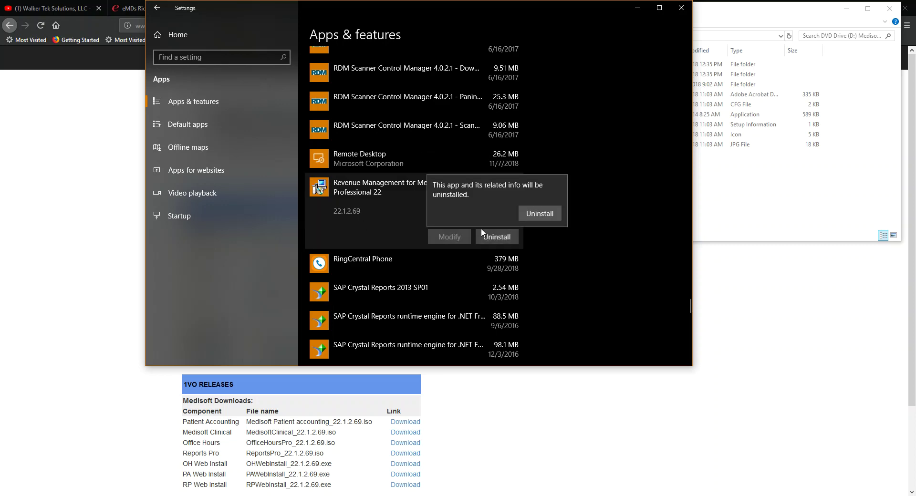
pyautogui.click(523, 213)
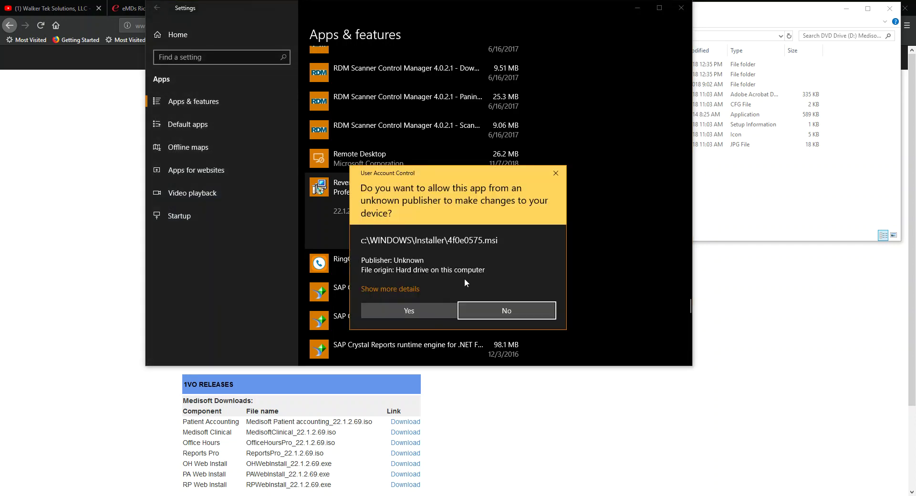
pyautogui.click(399, 311)
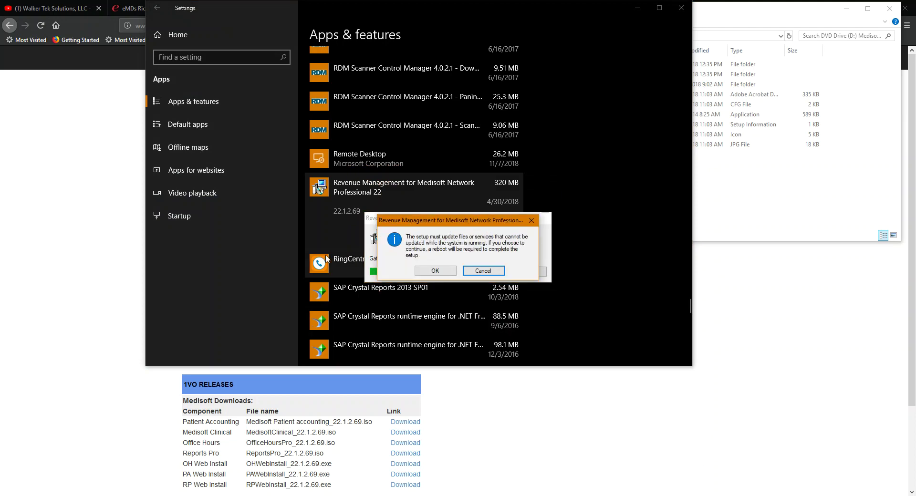
pyautogui.click(423, 271)
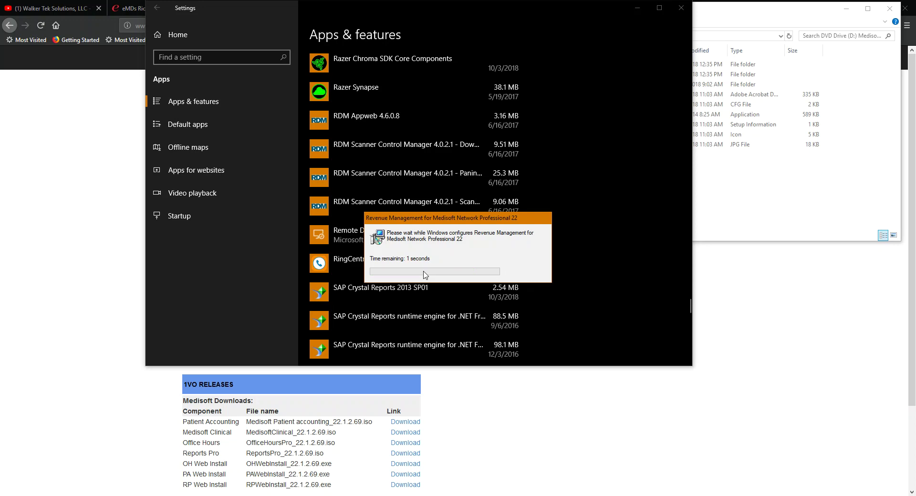
# - Uninstall Medisoft Network Professional 22 from Apps & features, approving the permission prompt
pyautogui.scroll(10, 506, 233)
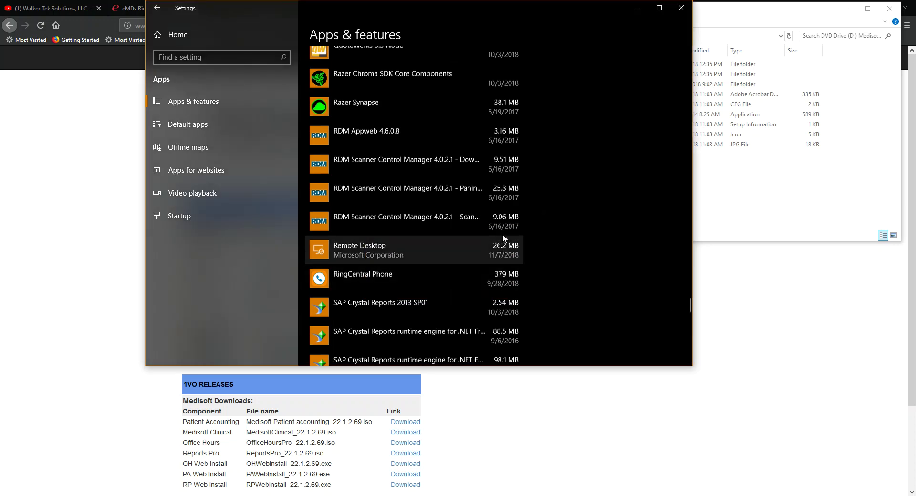
pyautogui.moveTo(687, 285); pyautogui.dragTo(674, 173)
pyautogui.scroll(-2, 596, 252)
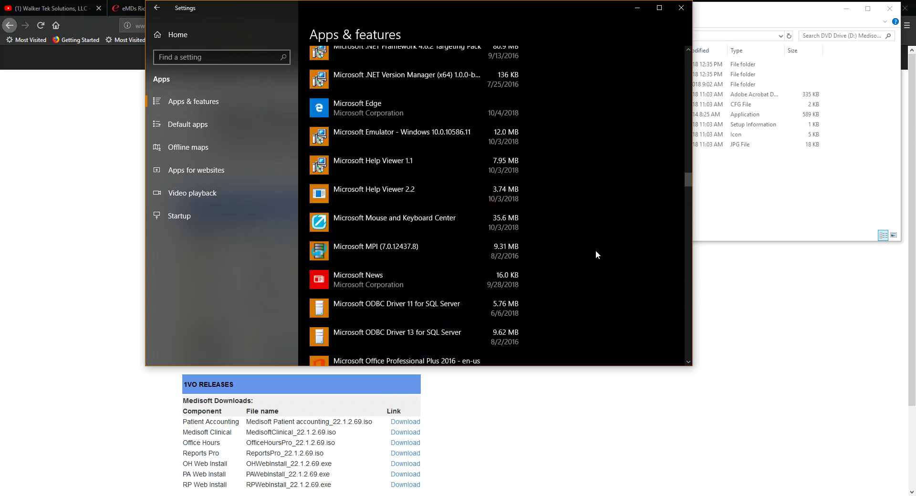
pyautogui.scroll(-5, 596, 250)
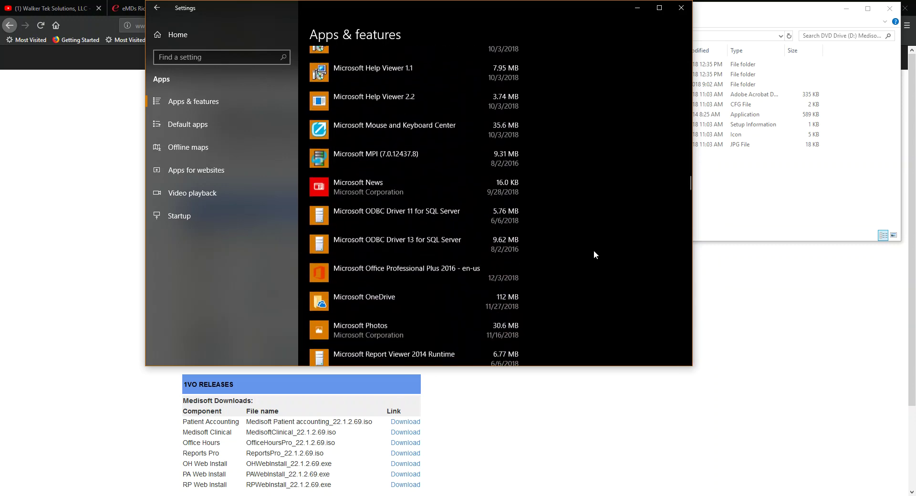
pyautogui.scroll(9, 438, 318)
pyautogui.scroll(12, 437, 309)
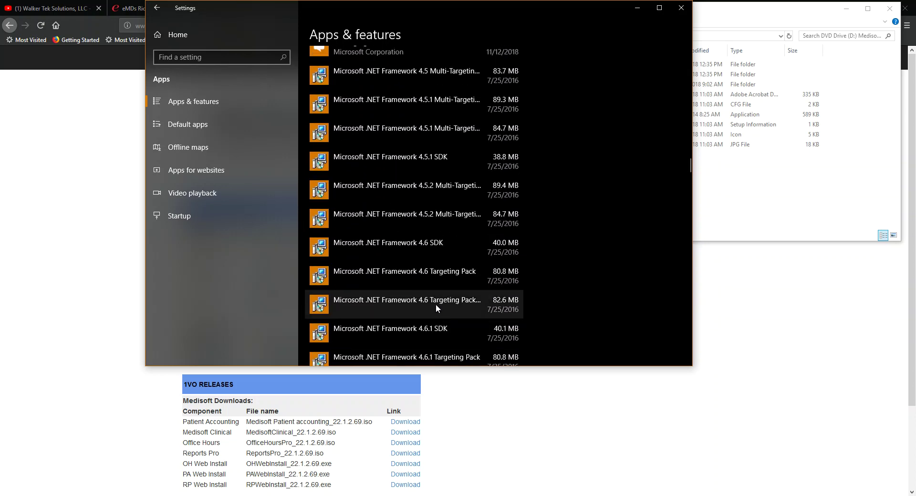
pyautogui.scroll(-4, 427, 301)
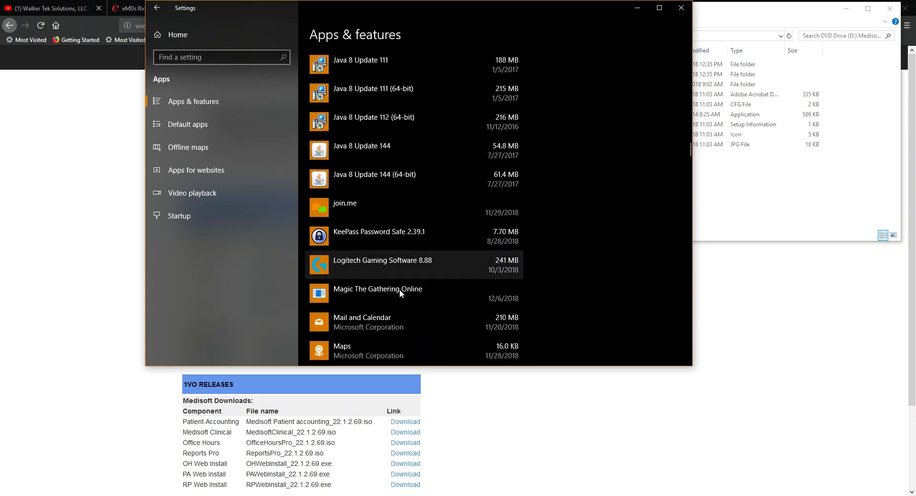
pyautogui.scroll(-2, 385, 303)
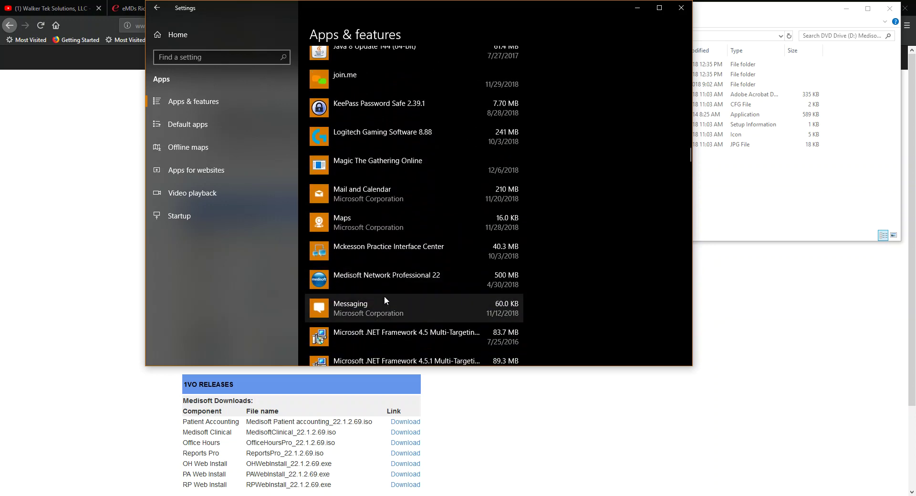
pyautogui.click(379, 287)
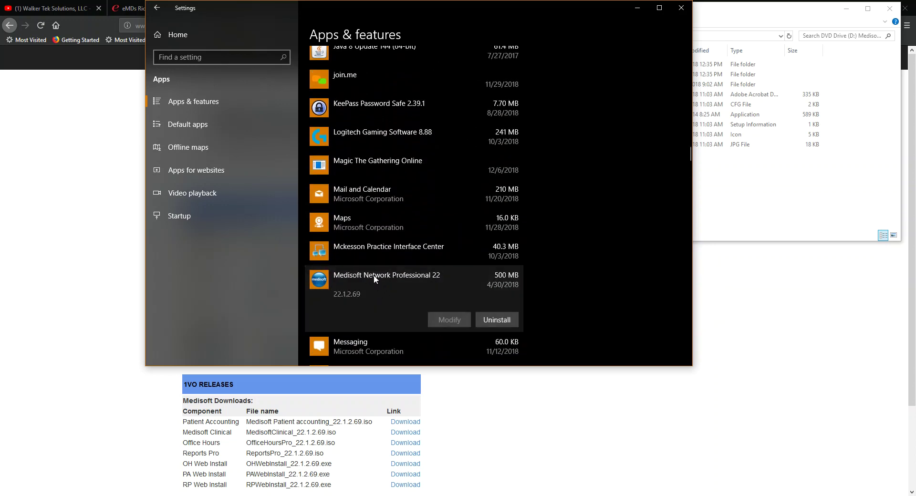
pyautogui.click(491, 321)
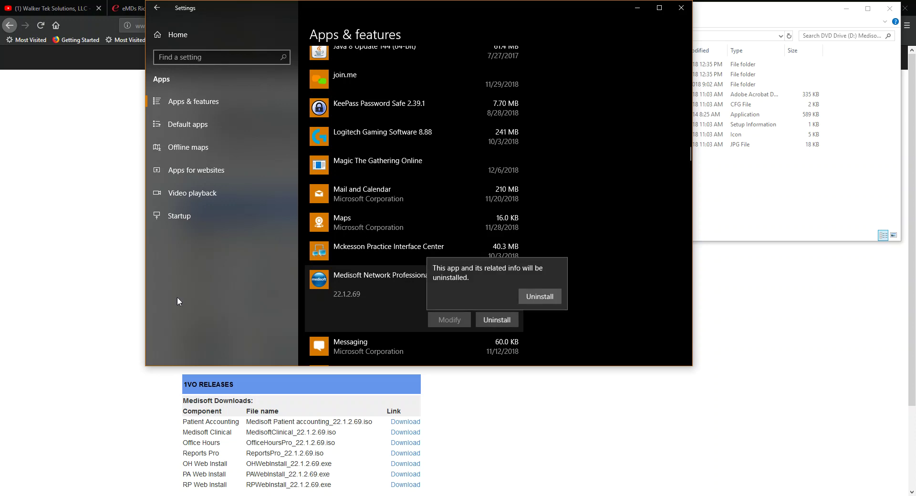
pyautogui.click(526, 299)
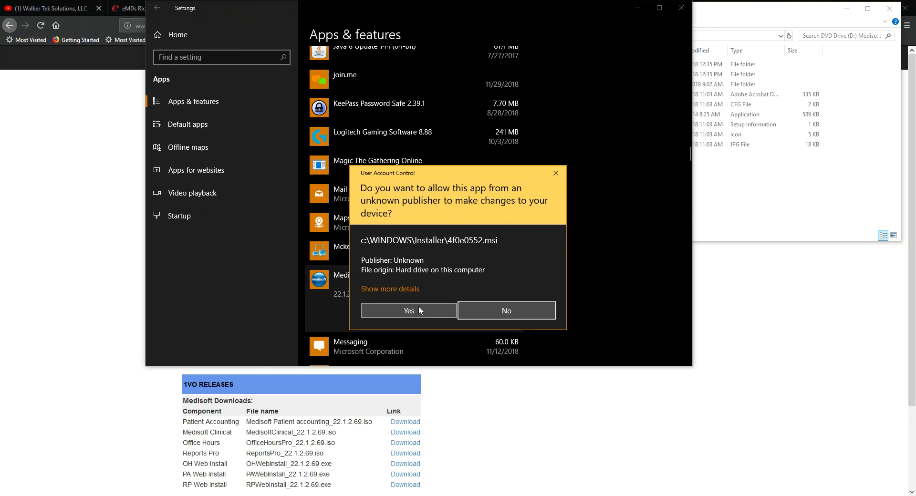
pyautogui.click(411, 307)
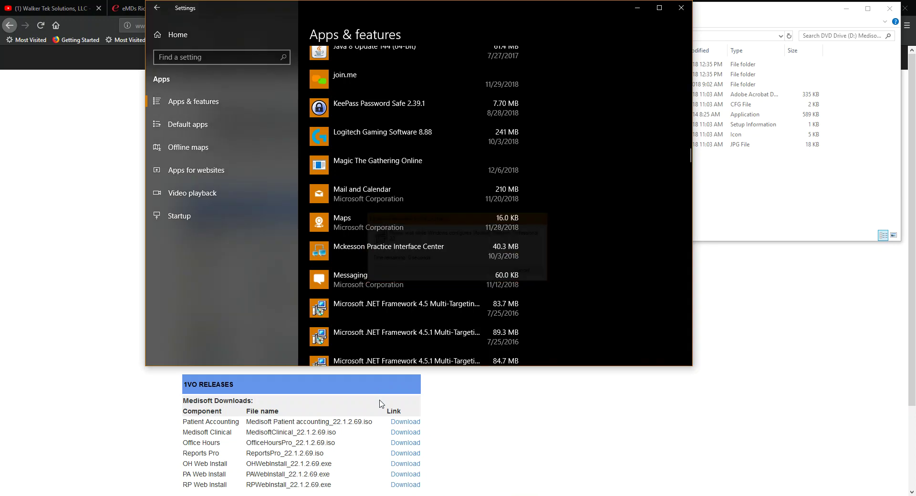
# - Open Local Disk (C:) and inspect the leftover Medisoft\BIN folder
pyautogui.click(410, 495)
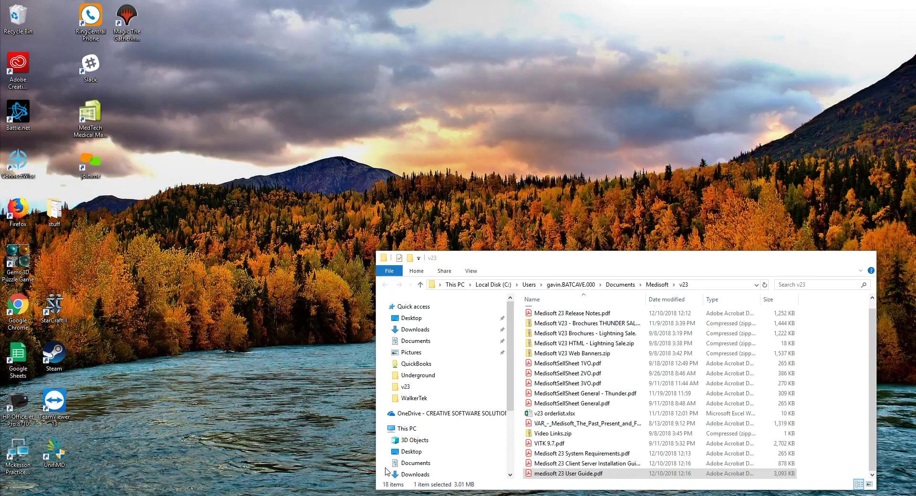
pyautogui.click(385, 472)
pyautogui.scroll(-2, 440, 457)
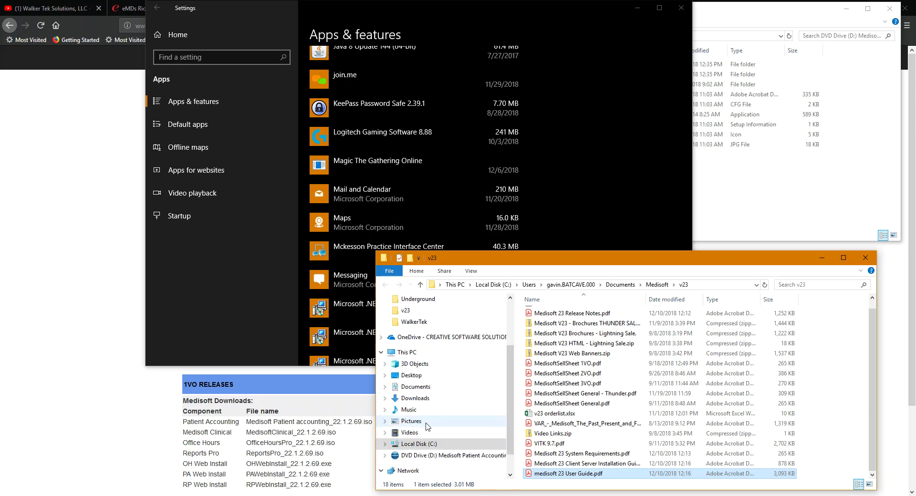
pyautogui.click(415, 445)
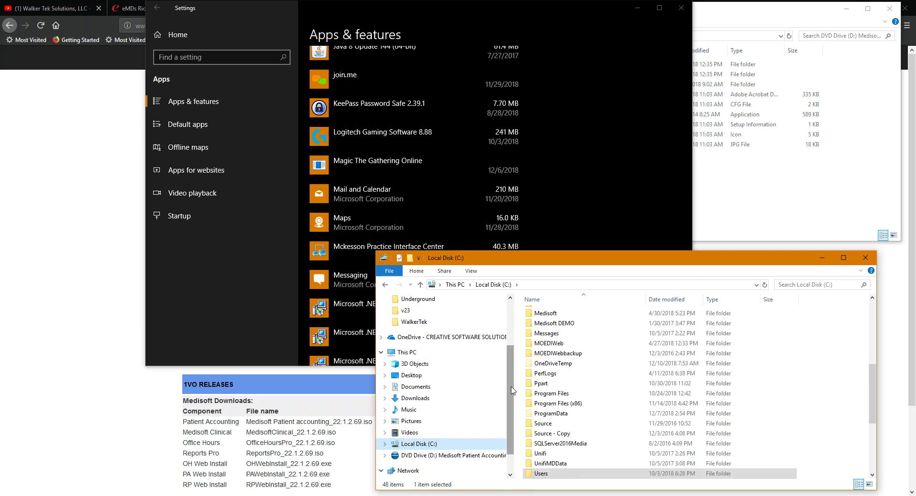
pyautogui.scroll(2, 541, 332)
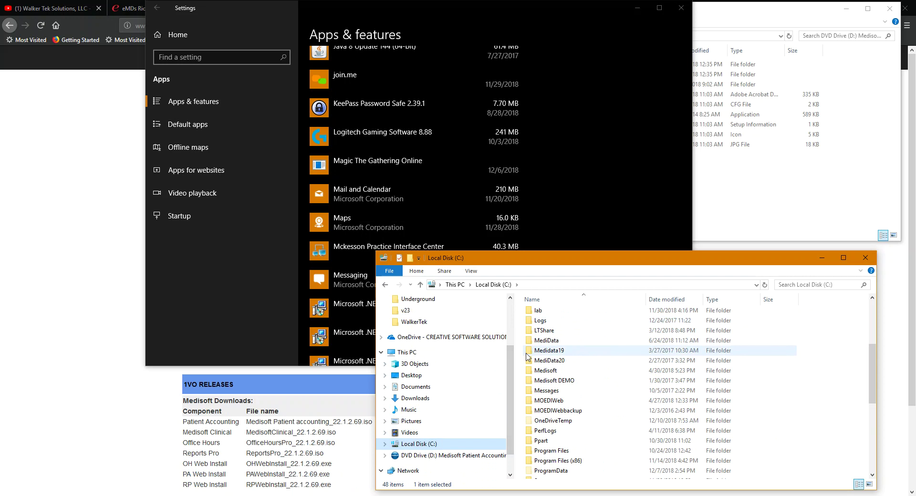
pyautogui.doubleClick(536, 371)
pyautogui.click(536, 317)
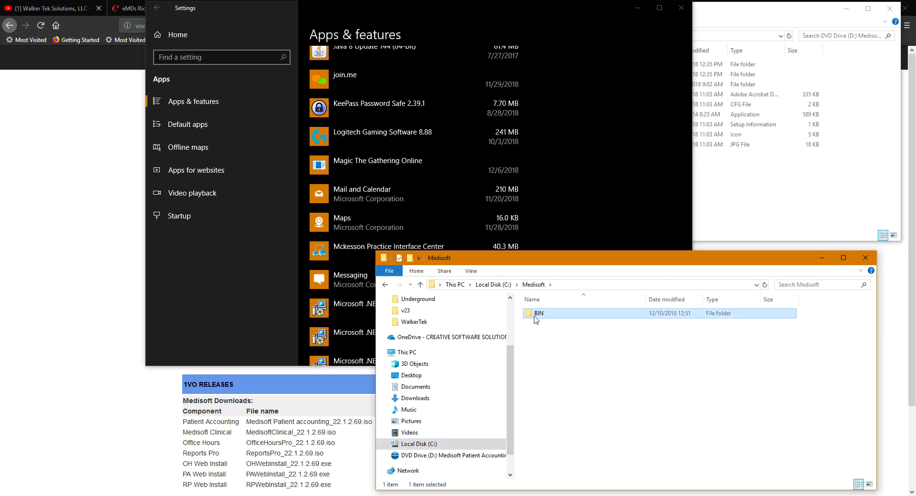
pyautogui.doubleClick(535, 316)
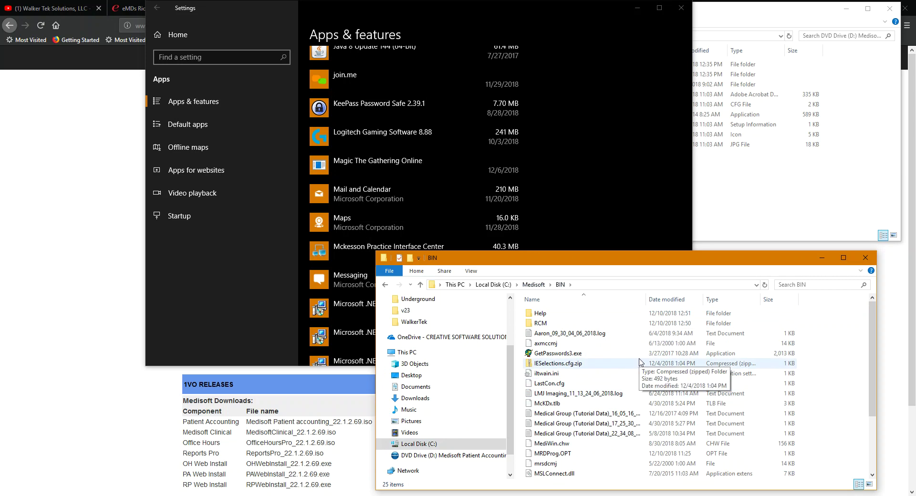
# - Delete the Medisoft folder from the root of C: and minimize that window
pyautogui.click(488, 285)
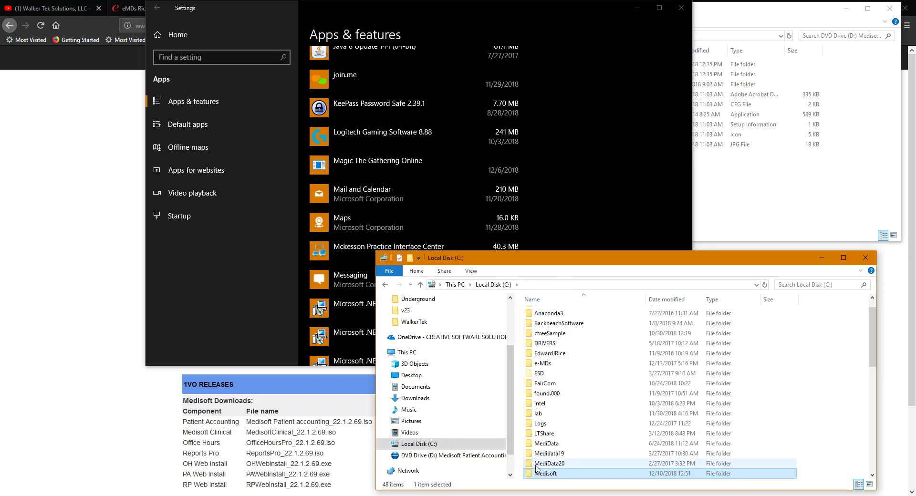
pyautogui.rightClick(534, 474)
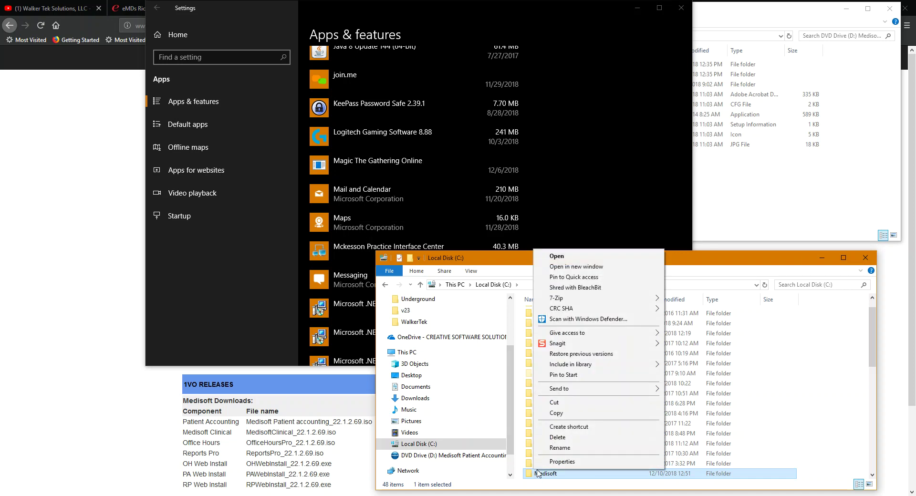
pyautogui.click(555, 435)
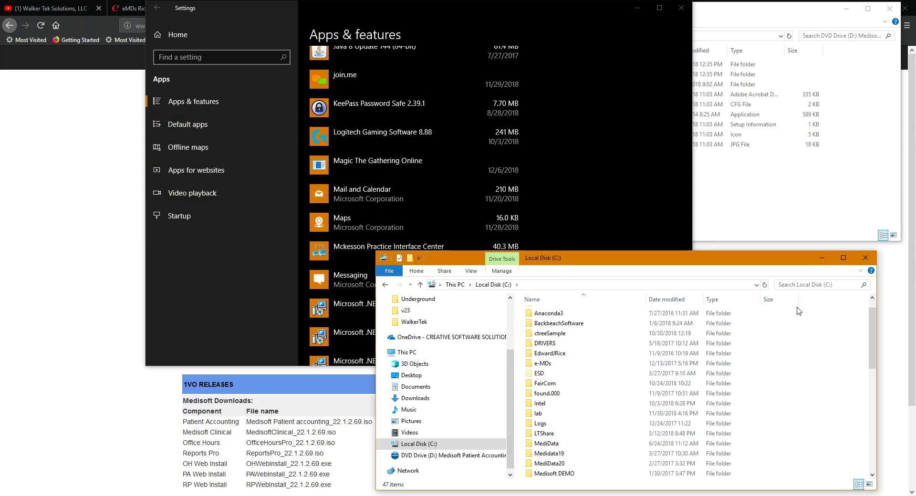
pyautogui.click(821, 258)
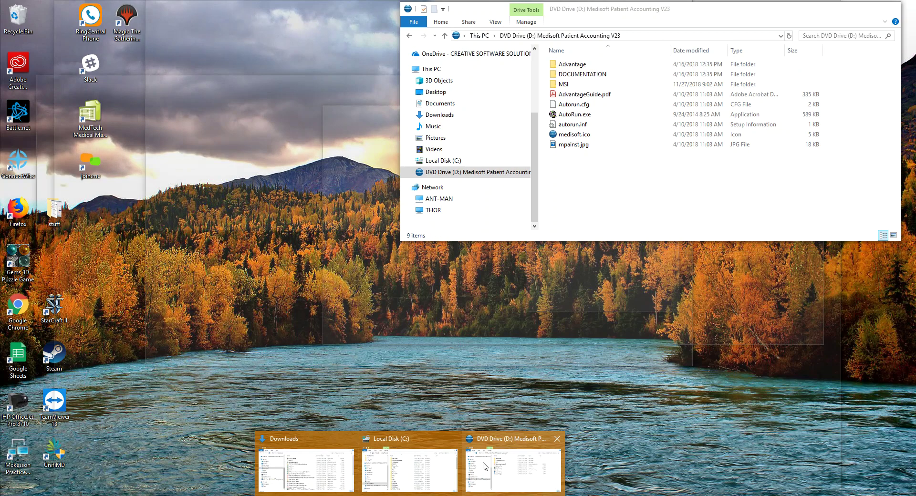
# - Run AutoRun.exe from the mounted V23 drive and approve the installer's permission prompt
pyautogui.click(485, 466)
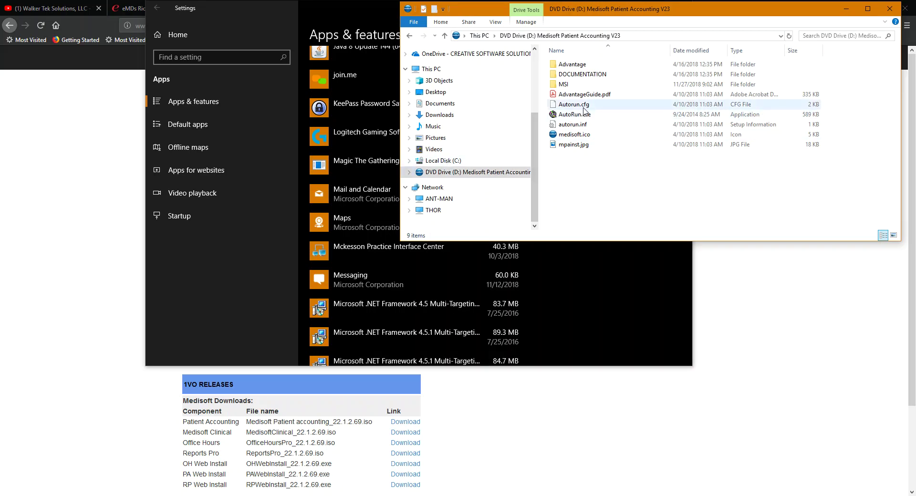
pyautogui.click(565, 118)
pyautogui.press('Return')
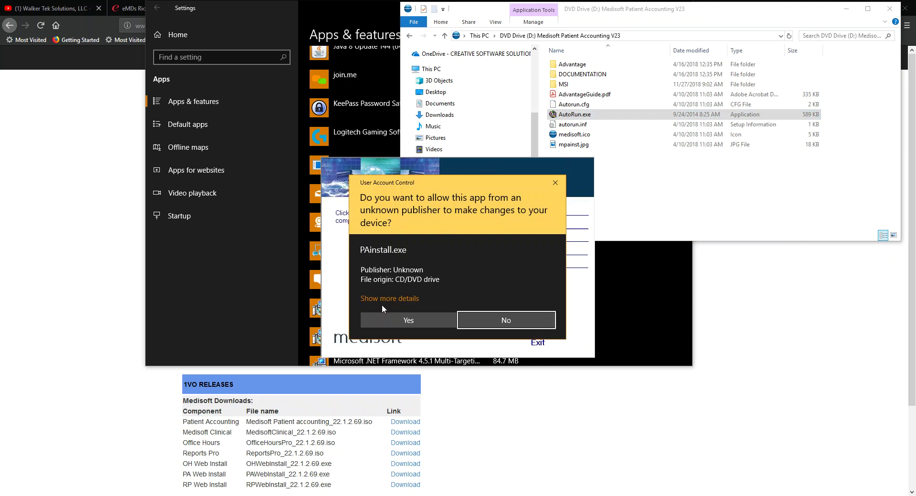
pyautogui.click(391, 318)
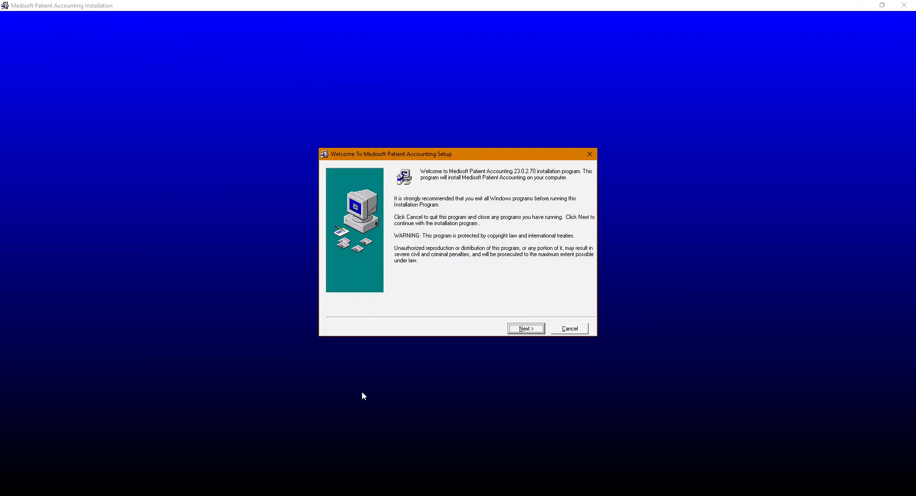
# - Accept the licence, choose Install Medisoft Network Professional, and keep Express Install (Recommended)
pyautogui.click(523, 332)
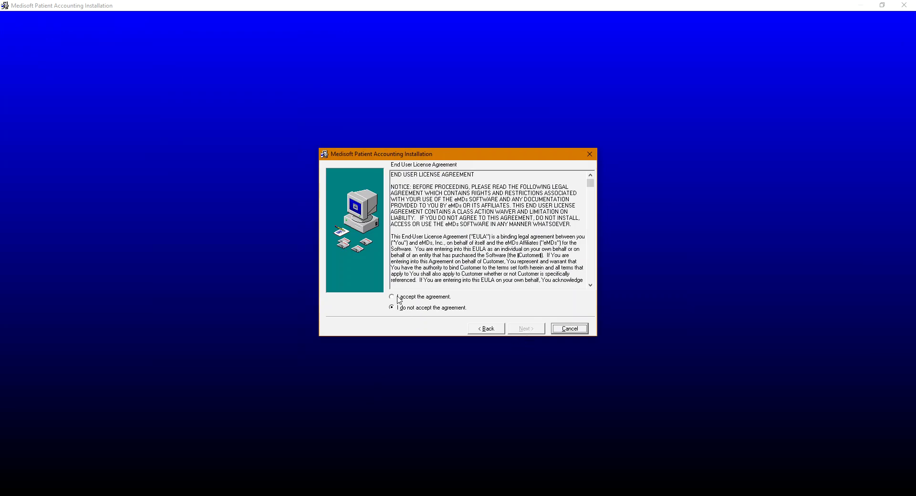
pyautogui.click(398, 297)
pyautogui.click(529, 334)
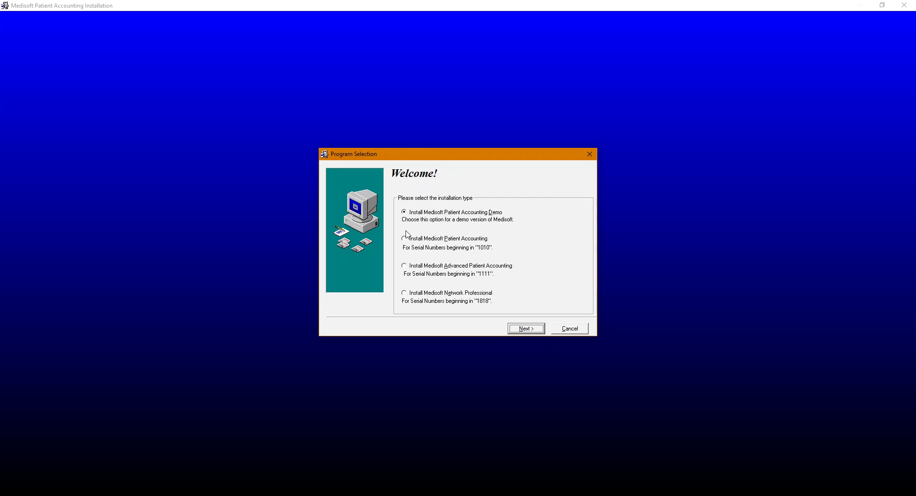
pyautogui.click(406, 295)
pyautogui.click(526, 329)
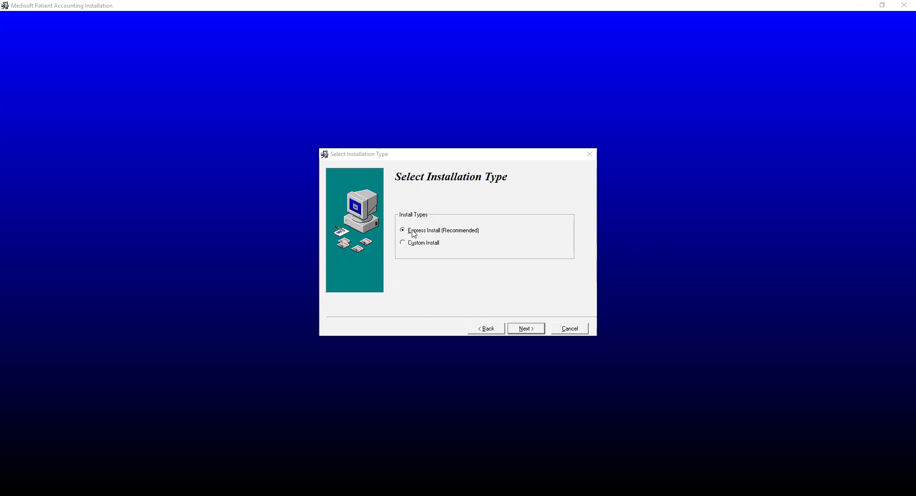
pyautogui.click(522, 327)
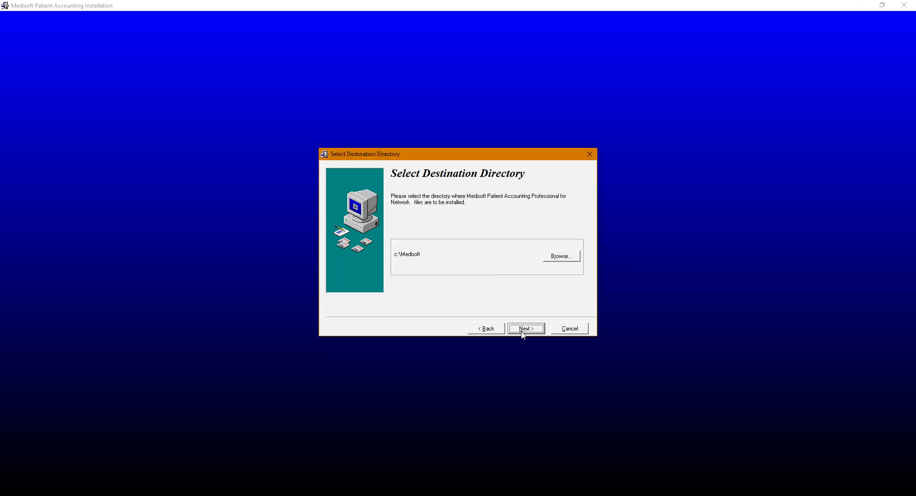
# - Install into c:\Medisoft and finish setup with Launch Medisoft left checked
pyautogui.click(526, 329)
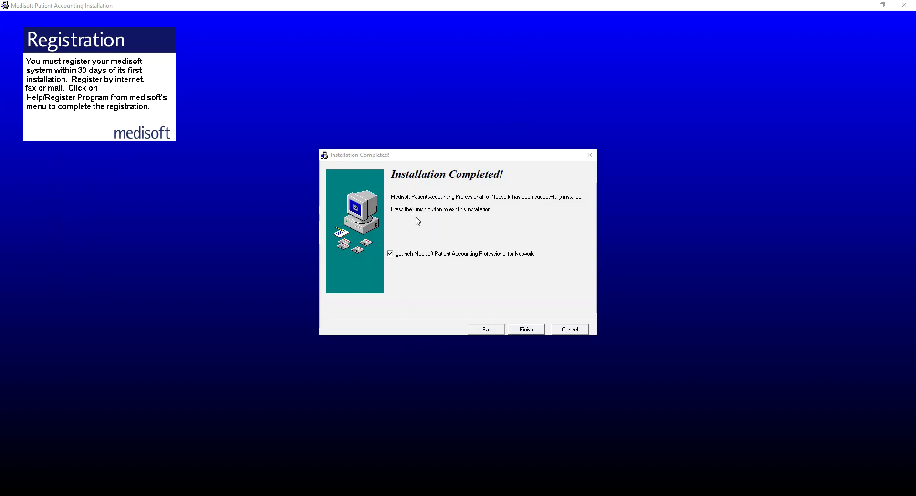
pyautogui.click(390, 256)
pyautogui.click(390, 256)
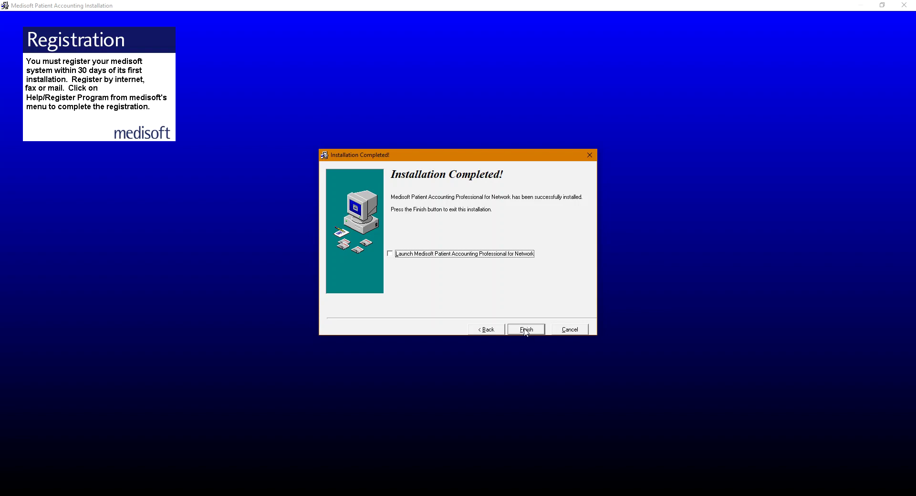
pyautogui.click(390, 254)
pyautogui.click(524, 333)
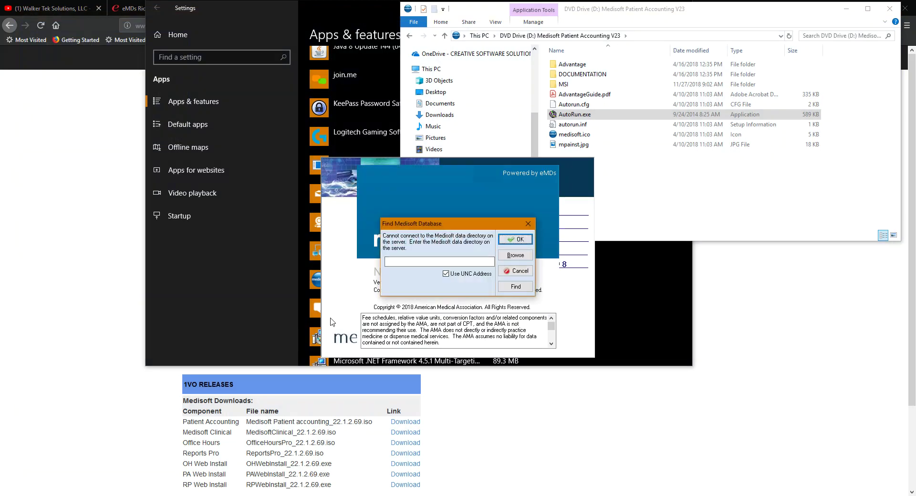
# - Close the installer's autorun menu and move the Find Medisoft Database prompt into view
pyautogui.press('Escape')
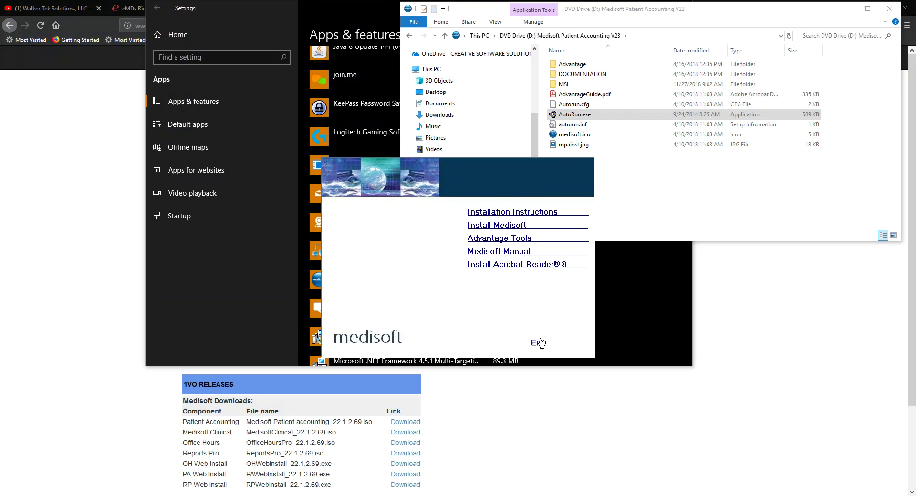
pyautogui.click(538, 343)
pyautogui.click(412, 264)
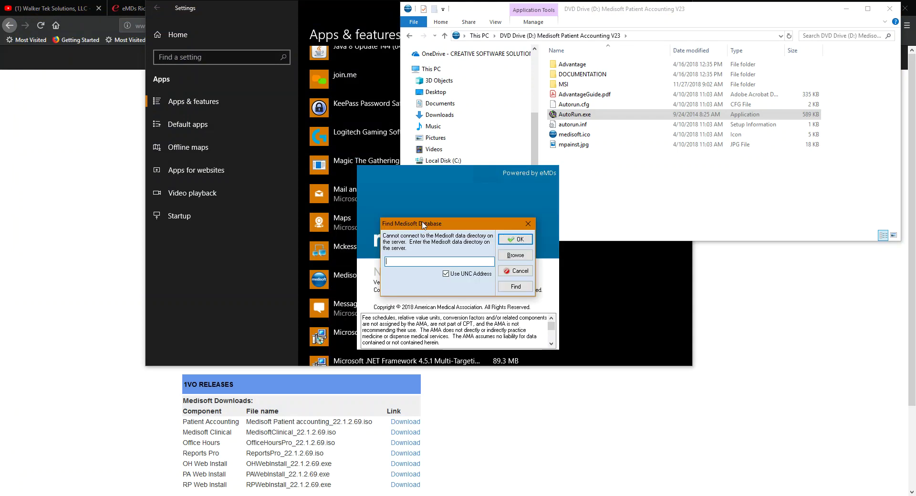
pyautogui.moveTo(423, 225); pyautogui.dragTo(439, 342)
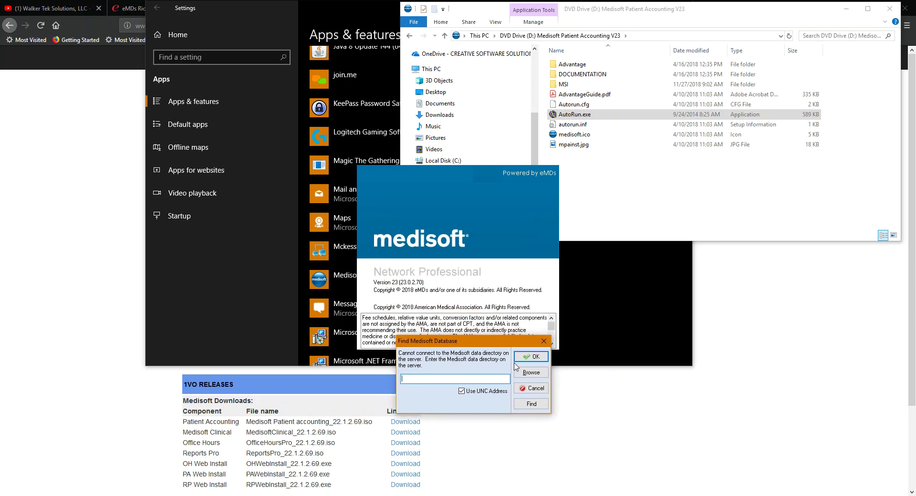
# - Browse to MWDBList.ADT in \\BLACKADAM\MediData and confirm it as the data directory
pyautogui.click(531, 372)
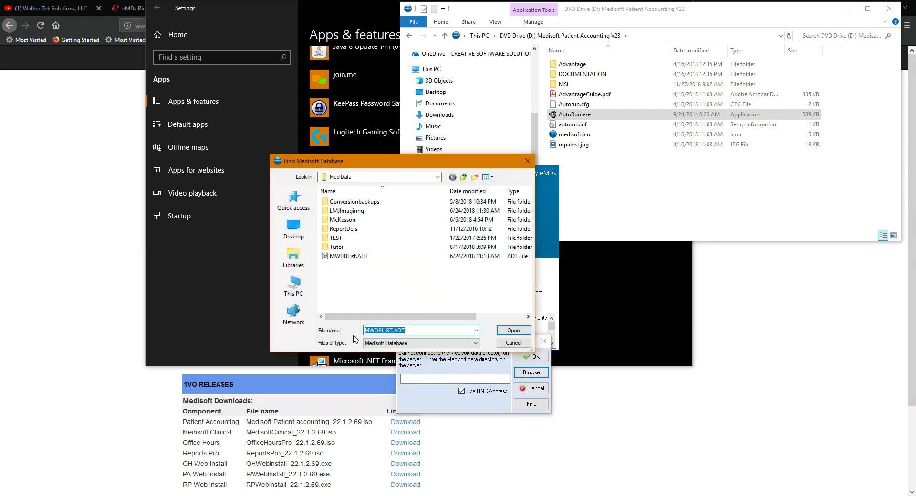
pyautogui.click(437, 177)
pyautogui.click(438, 178)
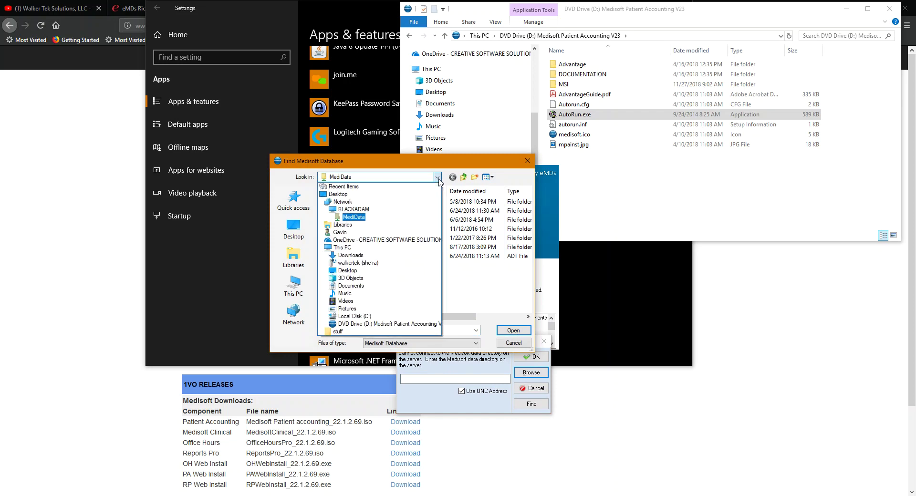
pyautogui.click(438, 177)
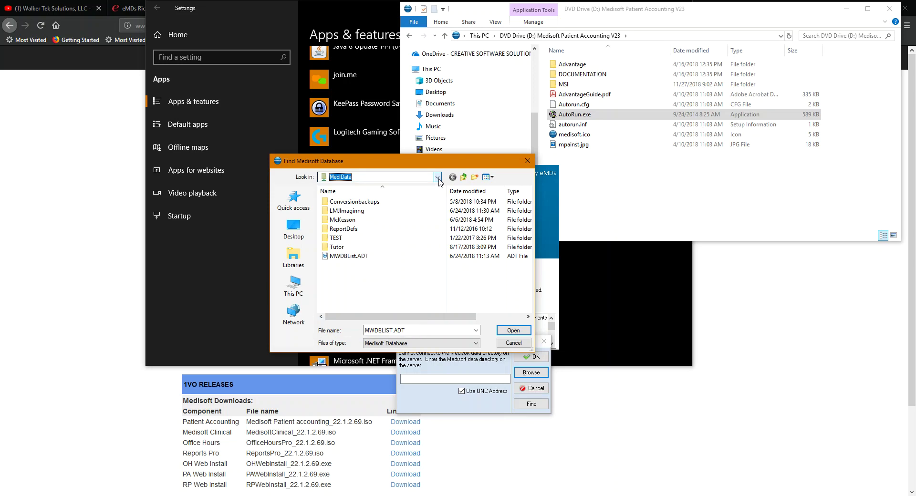
pyautogui.click(340, 258)
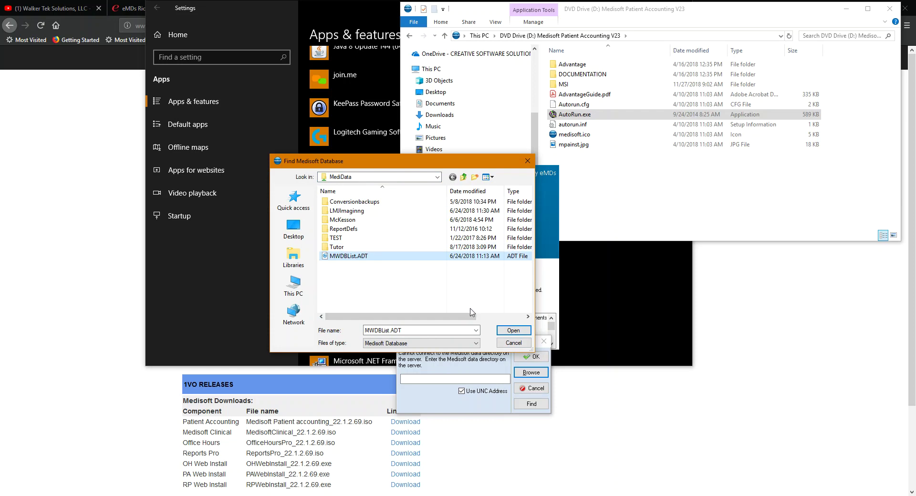
pyautogui.click(506, 330)
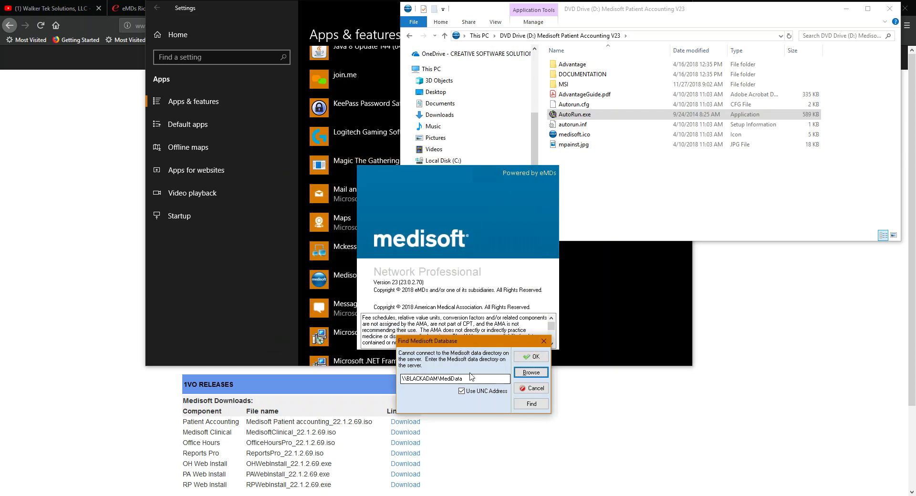
pyautogui.click(527, 358)
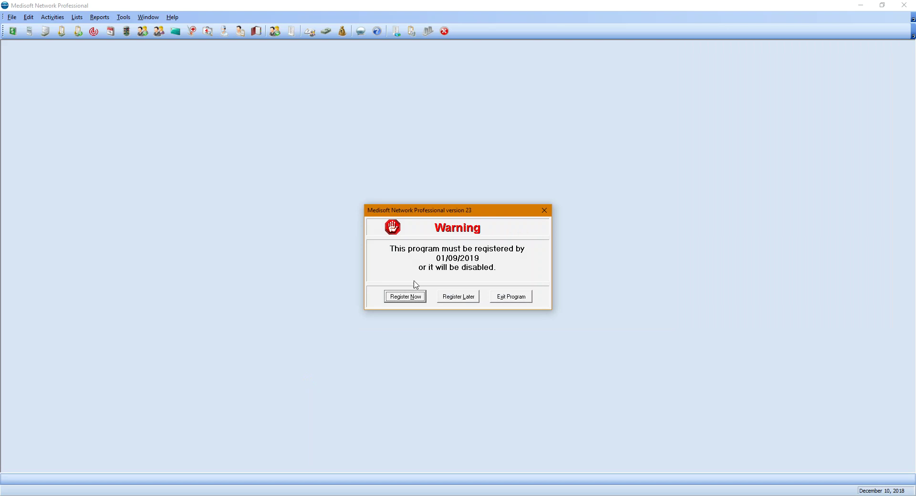
# - Choose Register Later, then open the Medical Group (Tutorial Data) practice from Open Practice
pyautogui.click(455, 296)
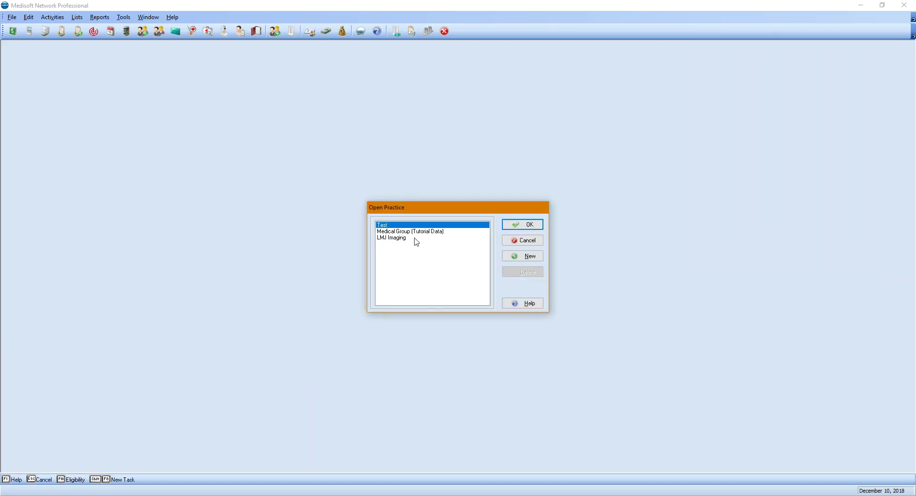
pyautogui.click(413, 233)
pyautogui.click(507, 225)
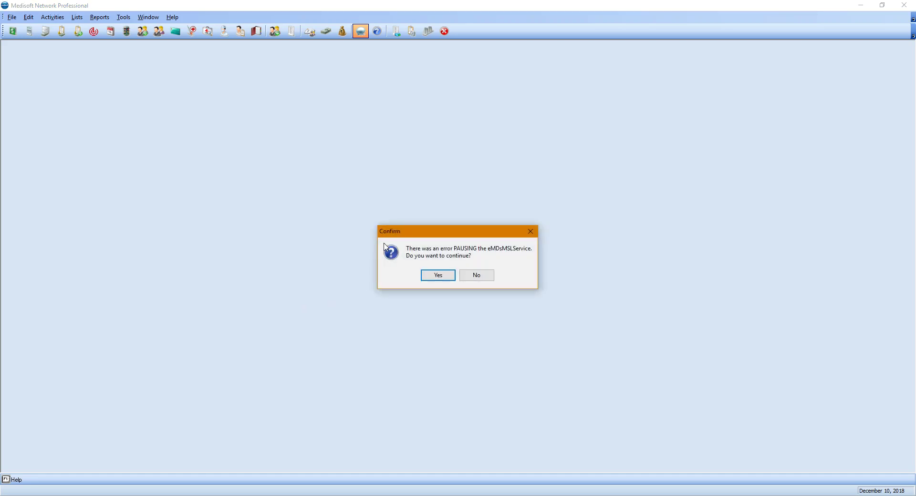
# - Continue past the eMDsMSLService pausing error and acknowledge the completed v23 data conversion
pyautogui.moveTo(424, 232); pyautogui.dragTo(465, 182)
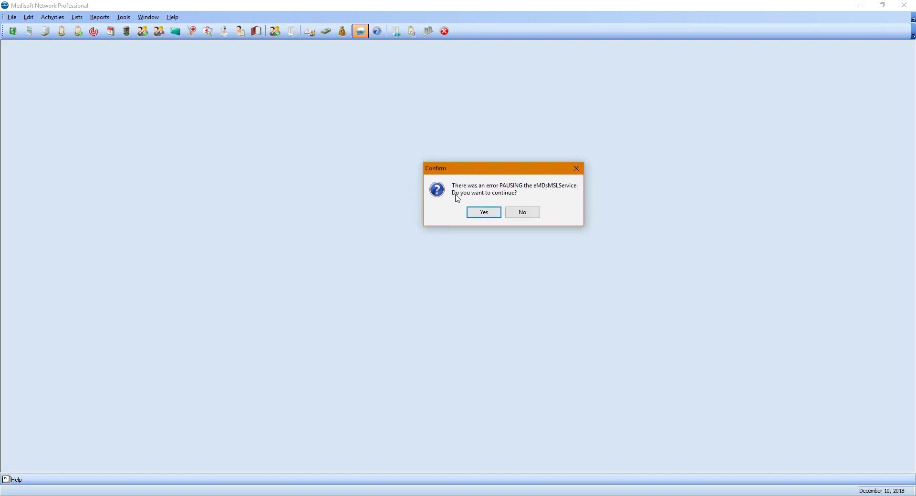
pyautogui.click(483, 215)
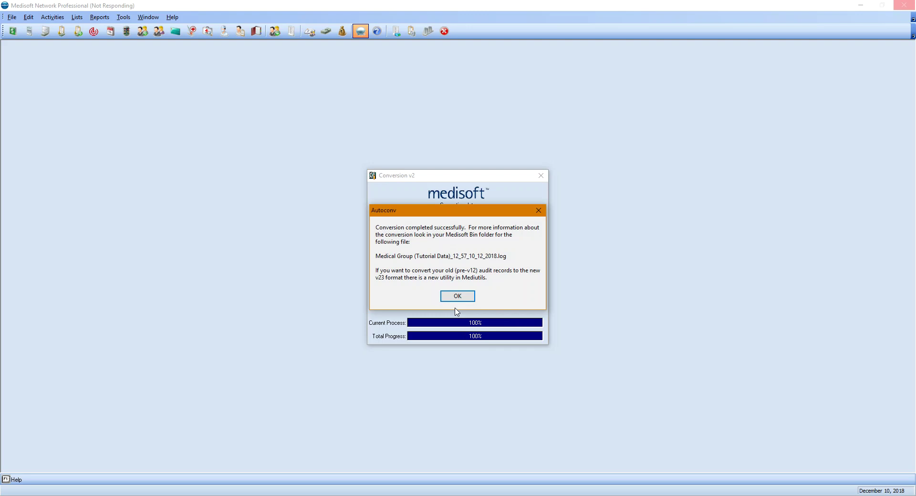
pyautogui.click(458, 296)
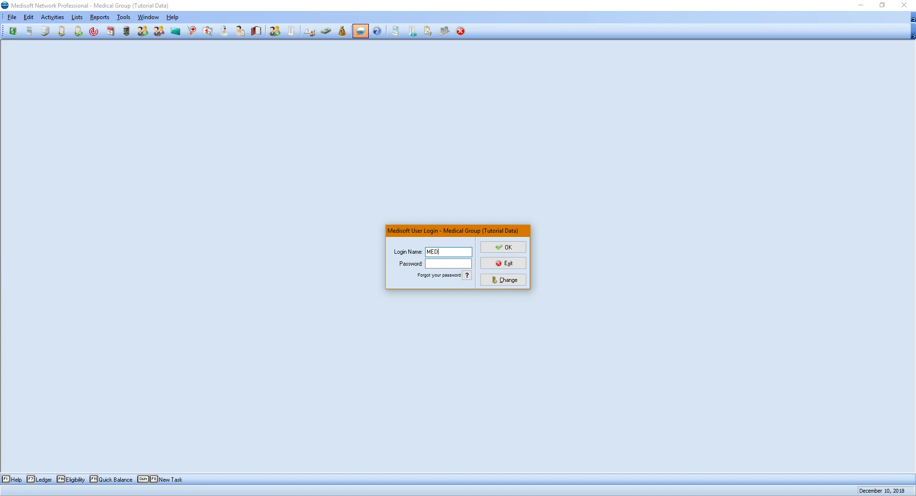
# - Enter the user's login name and password in Medisoft User Login and submit
pyautogui.hotkey('shift', 'Tab')
pyautogui.write('GAVIN*****')
pyautogui.press('Tab')
pyautogui.press('Return')
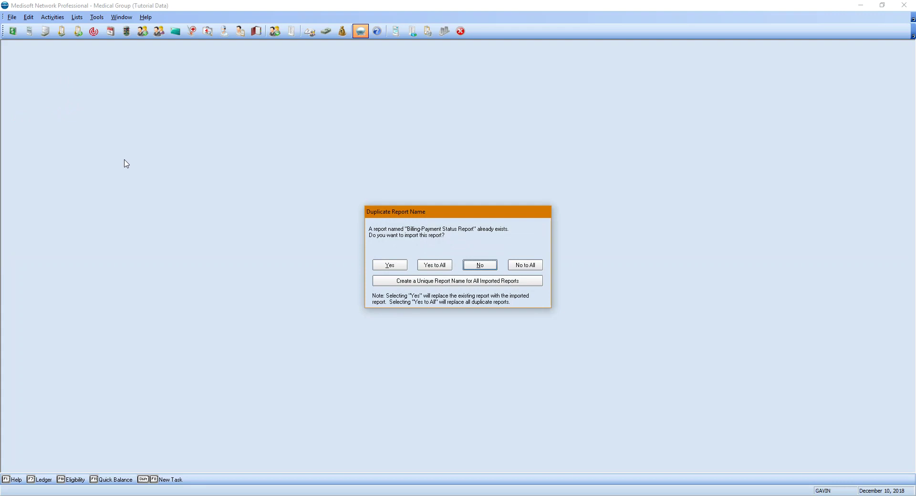
# - Answer Yes to All for duplicate reports, then exit Medisoft without backing up
pyautogui.moveTo(377, 212); pyautogui.dragTo(547, 94)
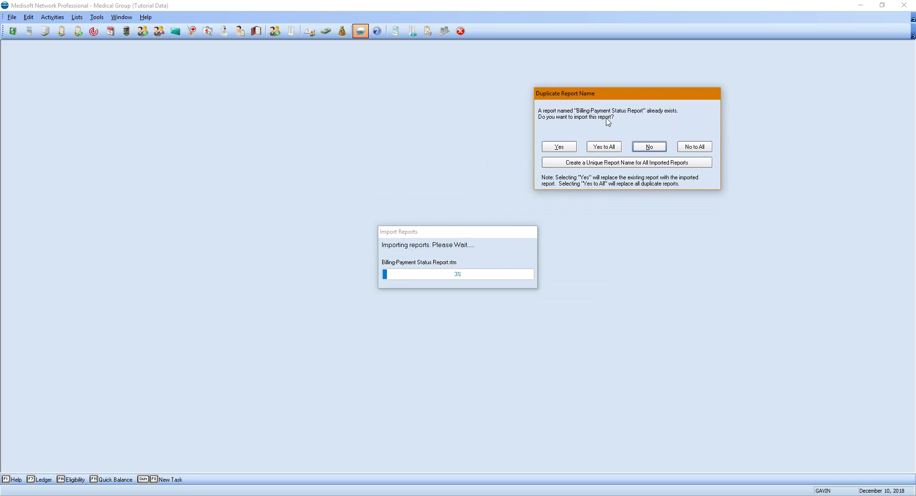
pyautogui.click(604, 147)
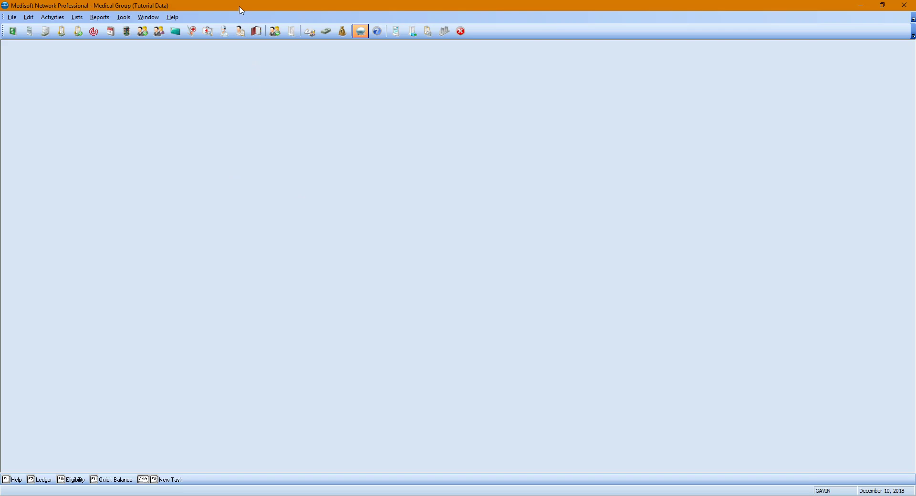
pyautogui.click(462, 33)
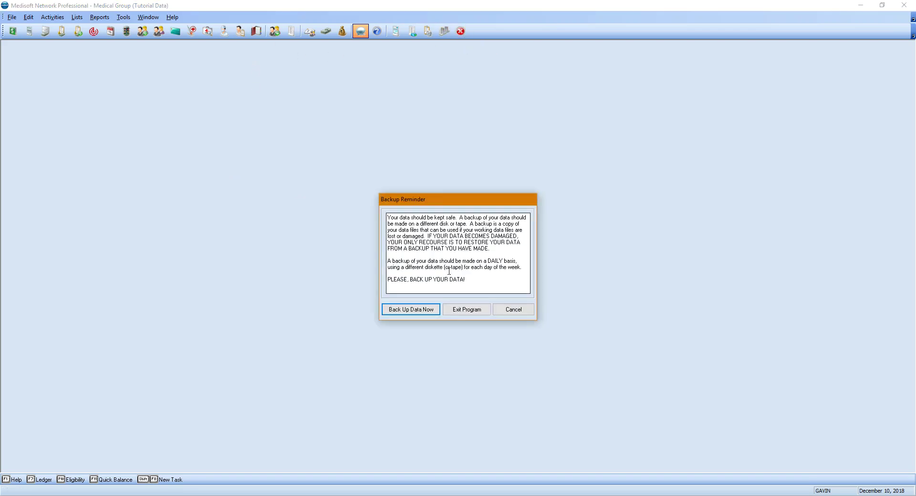
pyautogui.click(454, 308)
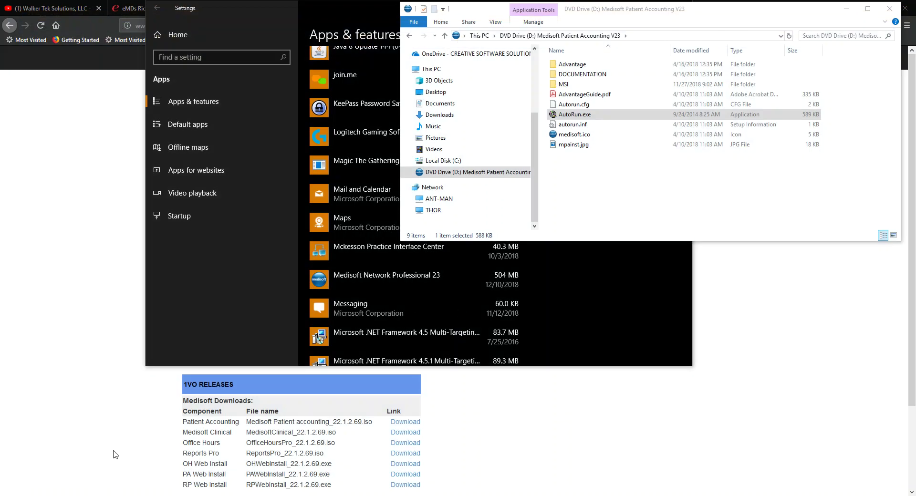
# - Run Revenue Management's Check for Updates from Start, find it current, and close it
pyautogui.press('super')
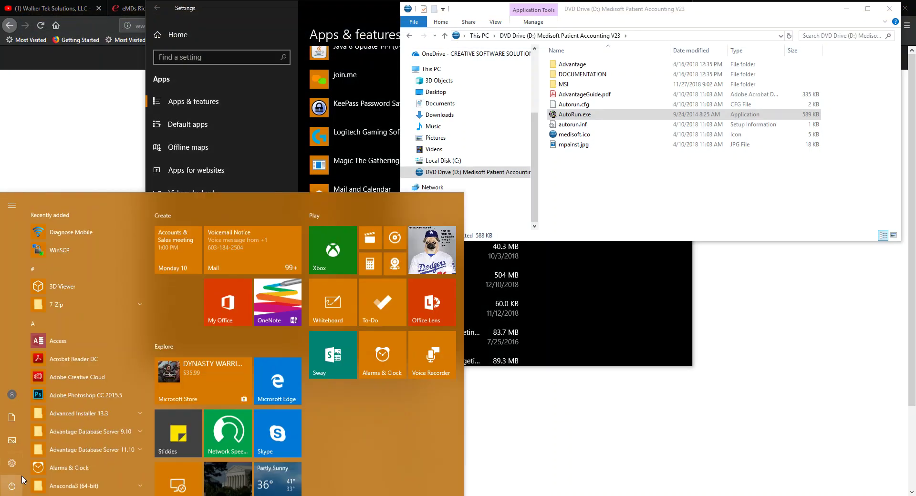
pyautogui.scroll(-15, 123, 400)
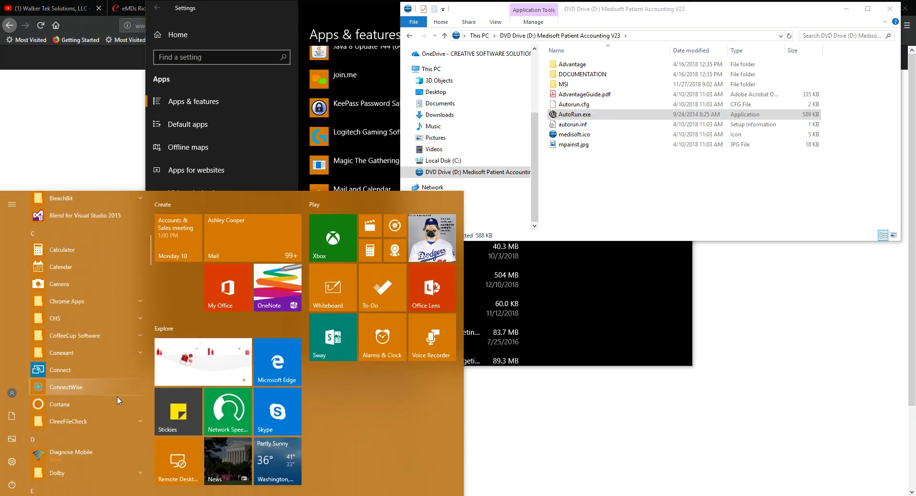
pyautogui.scroll(-2, 115, 400)
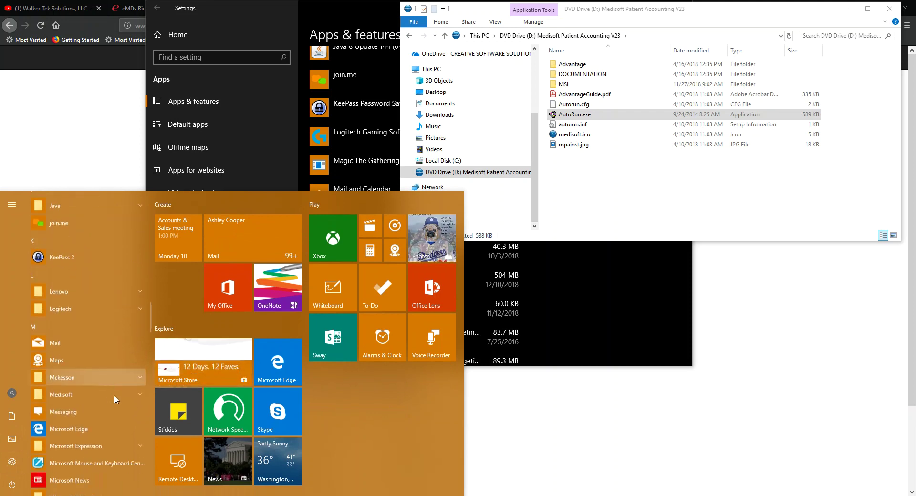
pyautogui.scroll(-11, 68, 363)
pyautogui.scroll(-18, 72, 353)
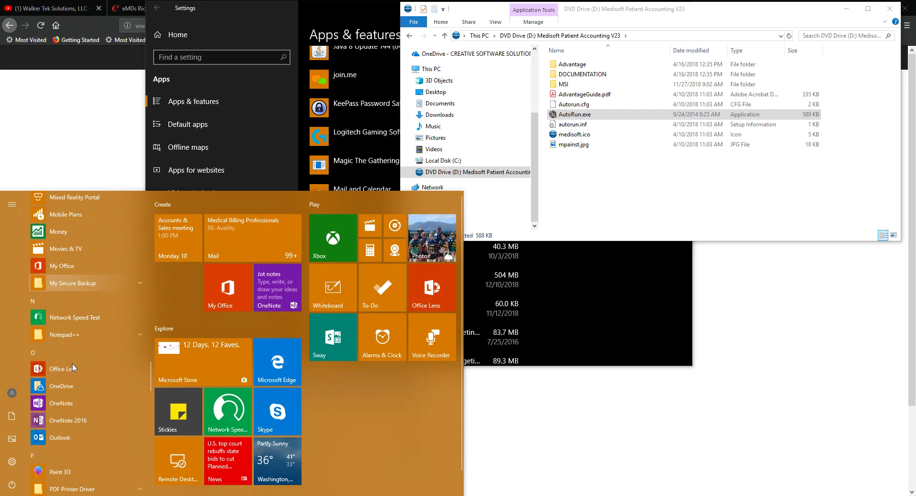
pyautogui.scroll(-8, 74, 364)
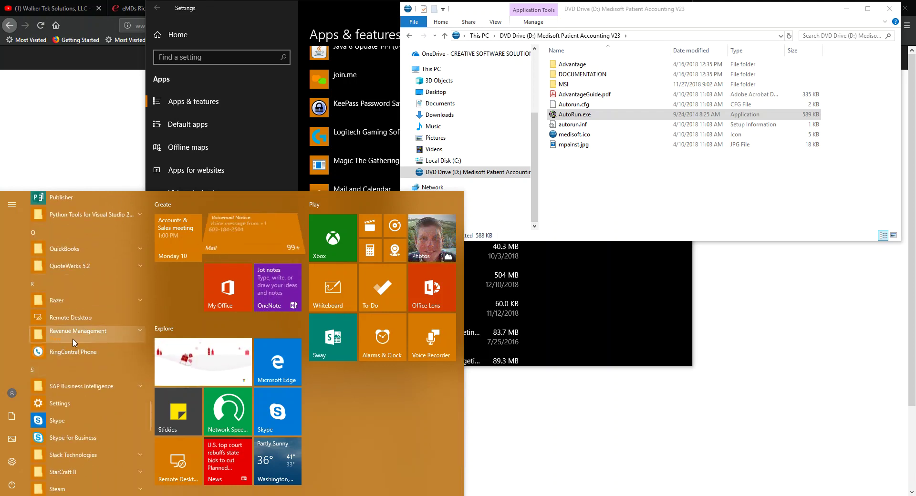
pyautogui.click(87, 334)
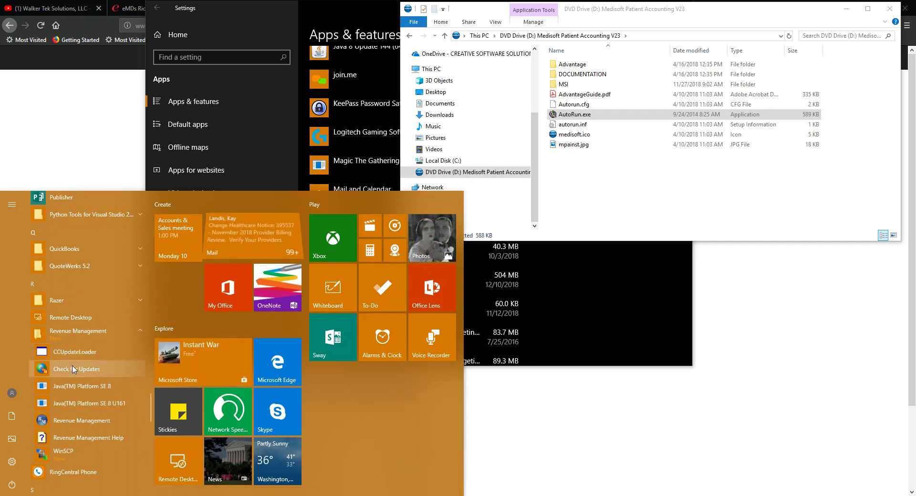
pyautogui.click(464, 381)
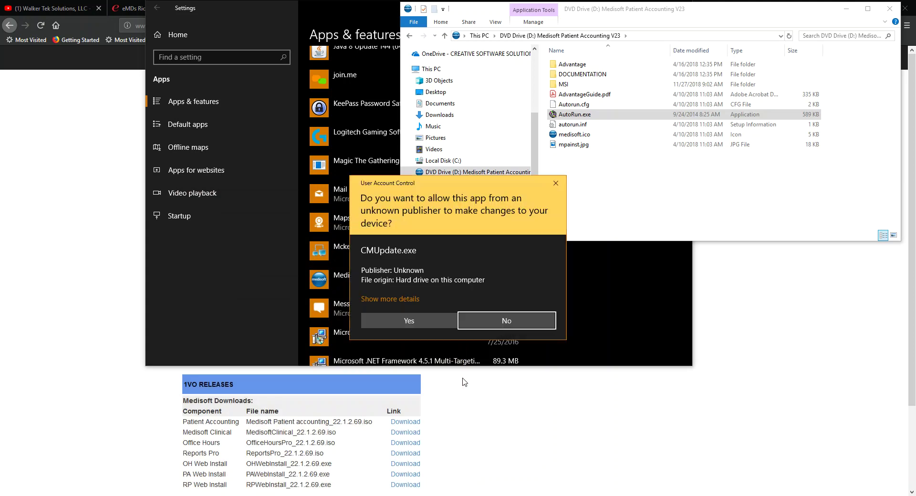
pyautogui.click(399, 320)
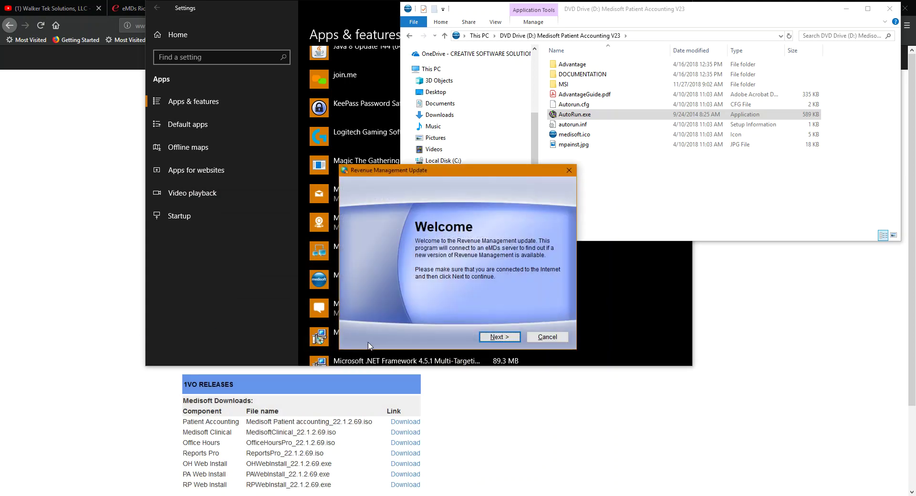
pyautogui.click(499, 337)
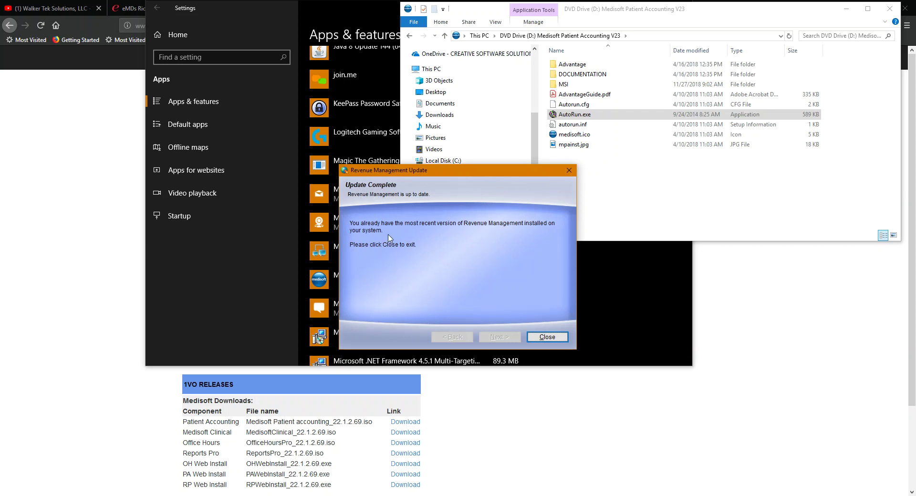
pyautogui.click(548, 337)
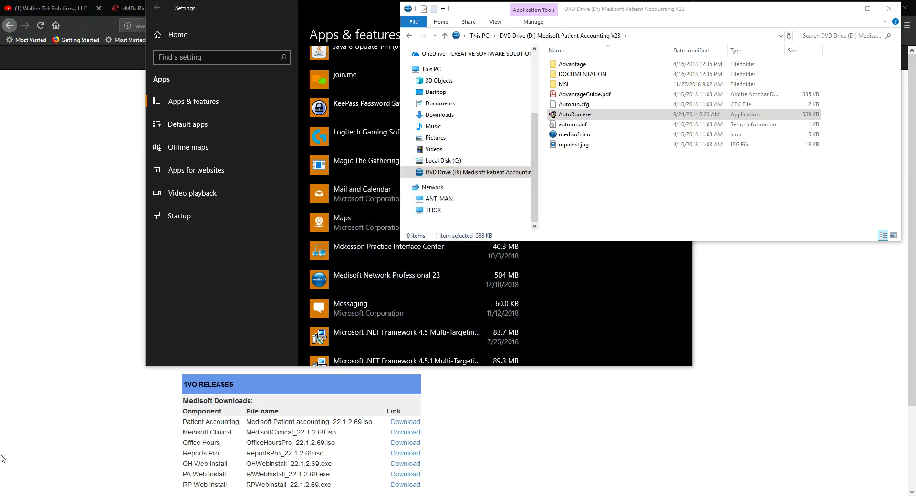
# - Launch Revenue Management's Check for Updates from Start, approve UAC, and start checking
pyautogui.click(9, 495)
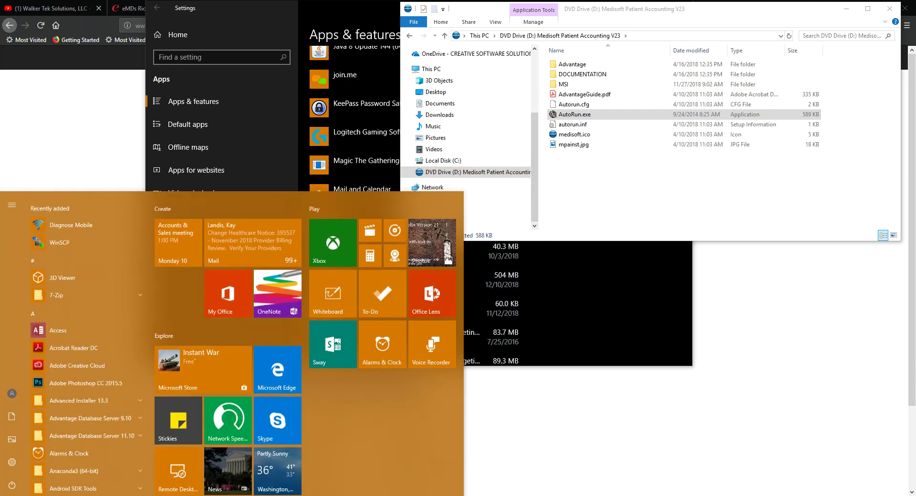
pyautogui.scroll(-9, 122, 383)
pyautogui.scroll(-15, 116, 406)
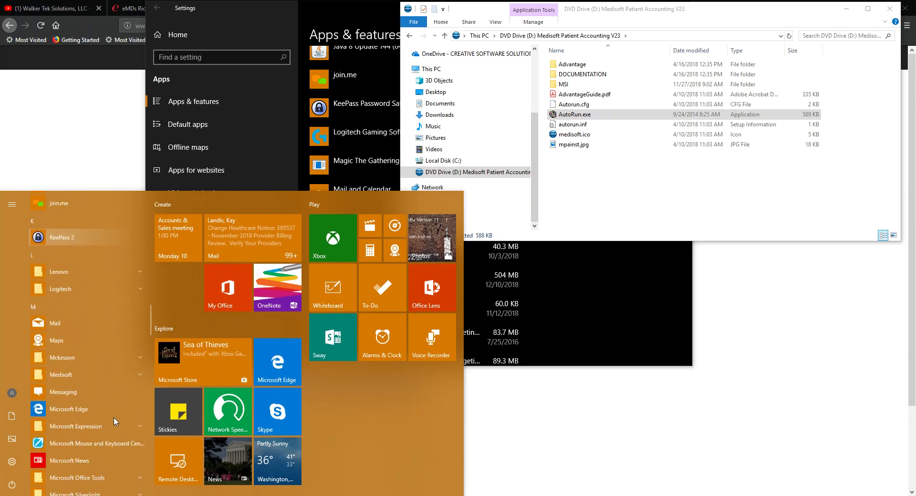
pyautogui.scroll(-3, 87, 392)
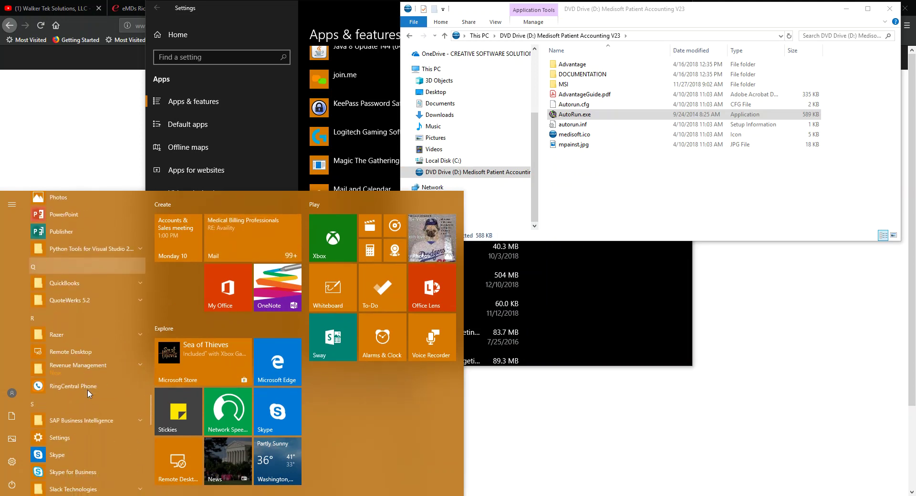
pyautogui.click(79, 369)
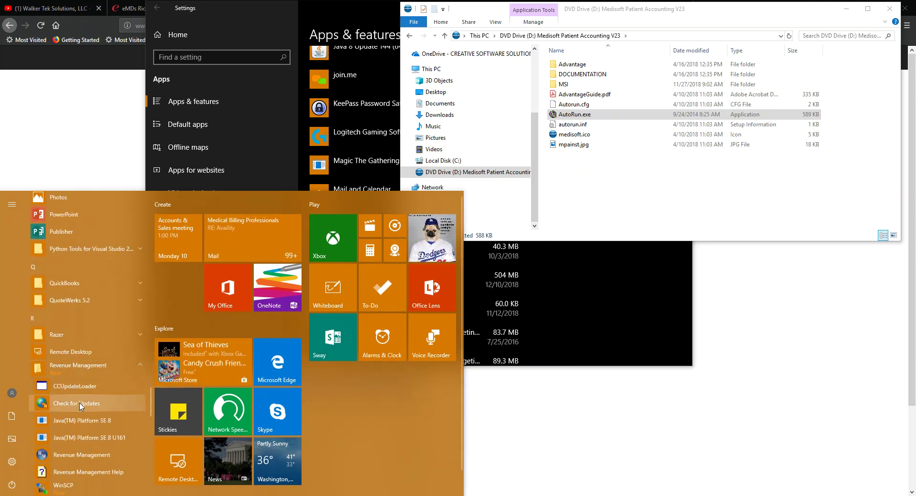
pyautogui.click(64, 387)
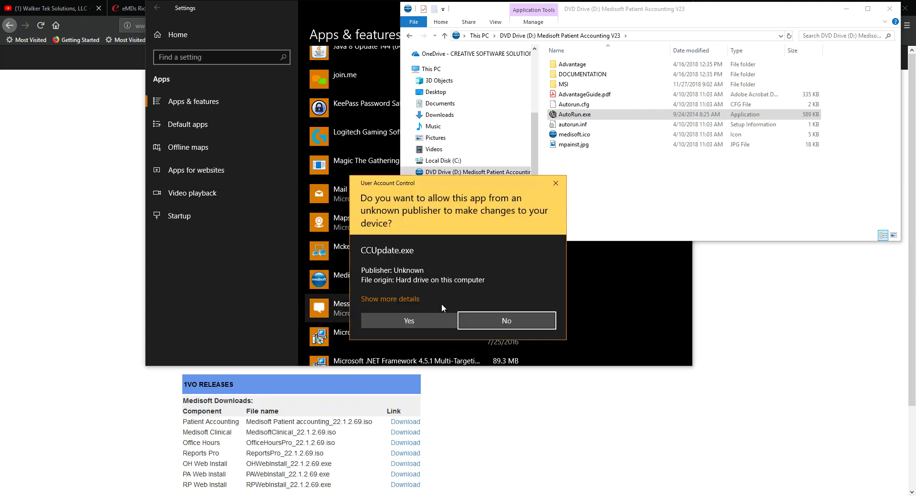
pyautogui.click(394, 321)
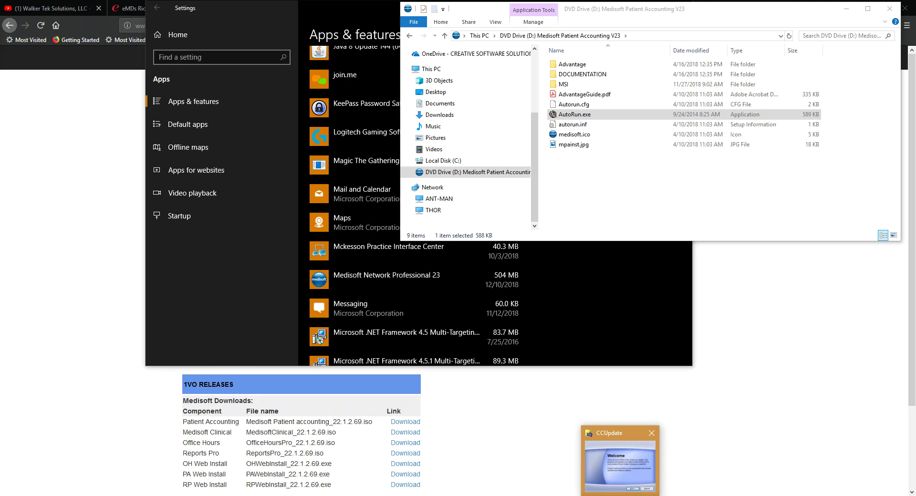
pyautogui.click(498, 336)
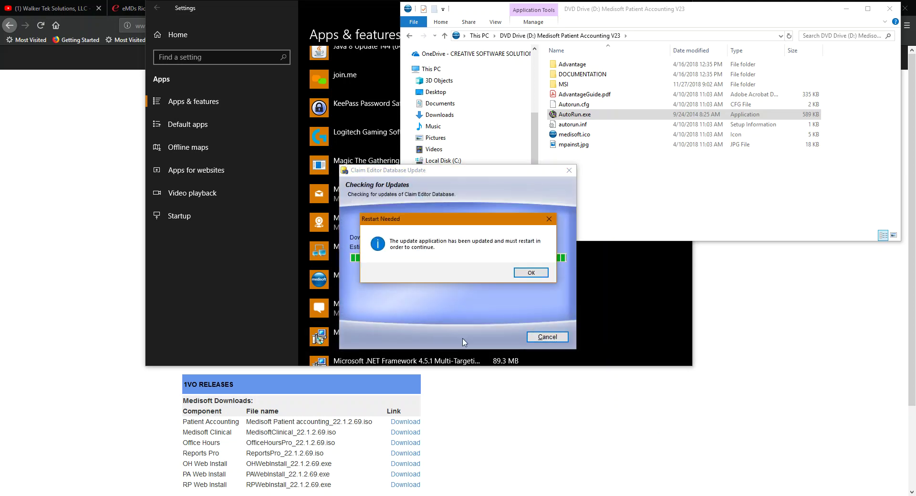
# - After the updater restart, apply the Claims Editor Database 4.20170510 patch and finish
pyautogui.click(519, 272)
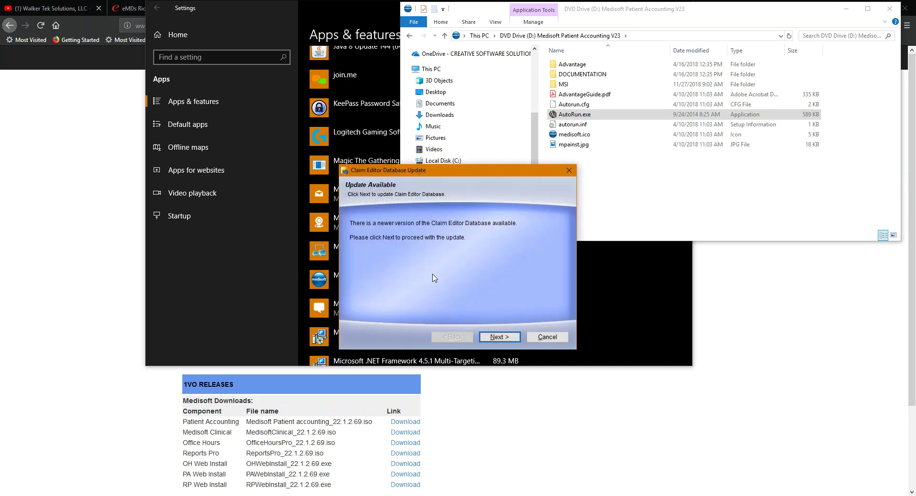
pyautogui.click(496, 338)
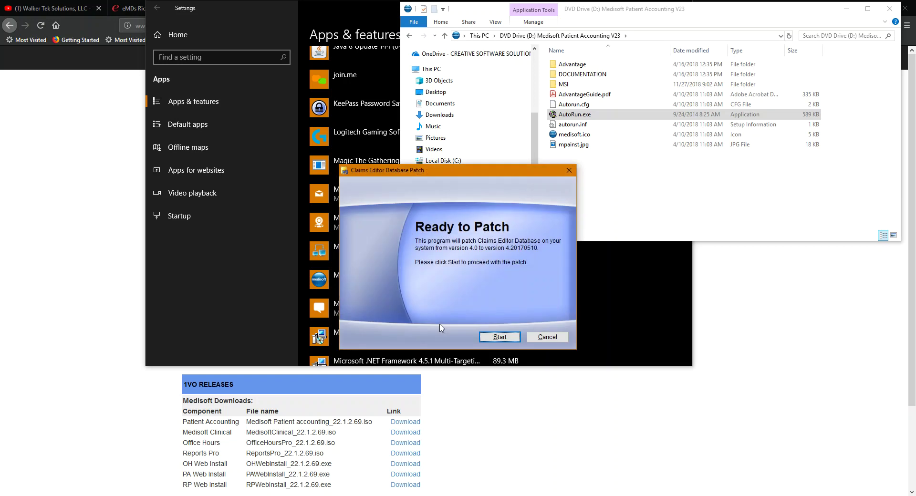
pyautogui.click(496, 337)
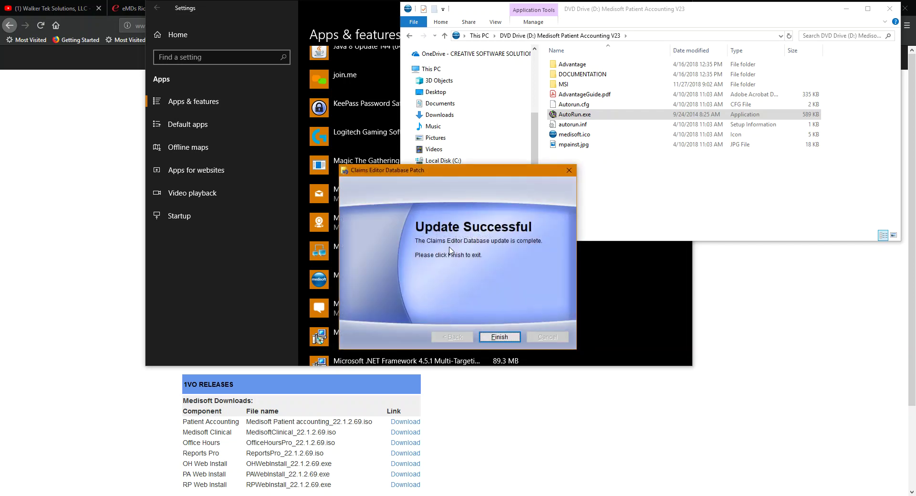
pyautogui.click(492, 339)
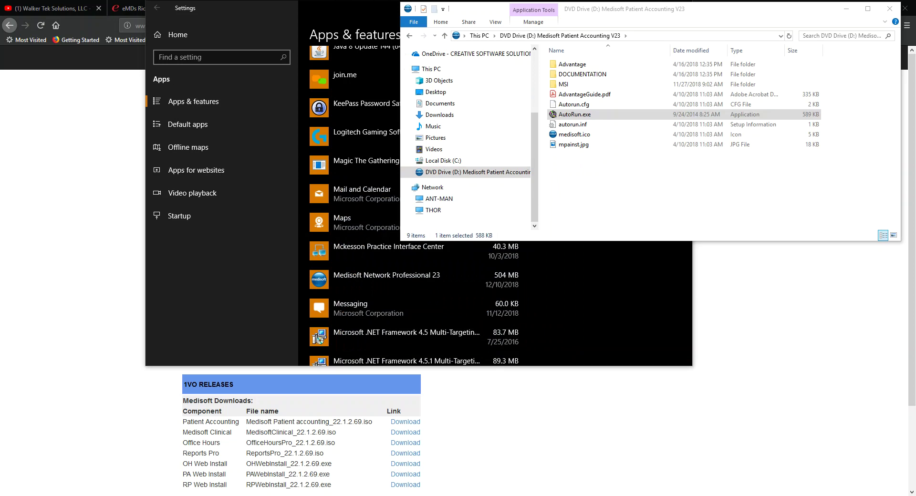
# - Start Medisoft Network Professional from the Start menu's Medisoft group and submit the login
pyautogui.press('super')
pyautogui.scroll(-10, 113, 384)
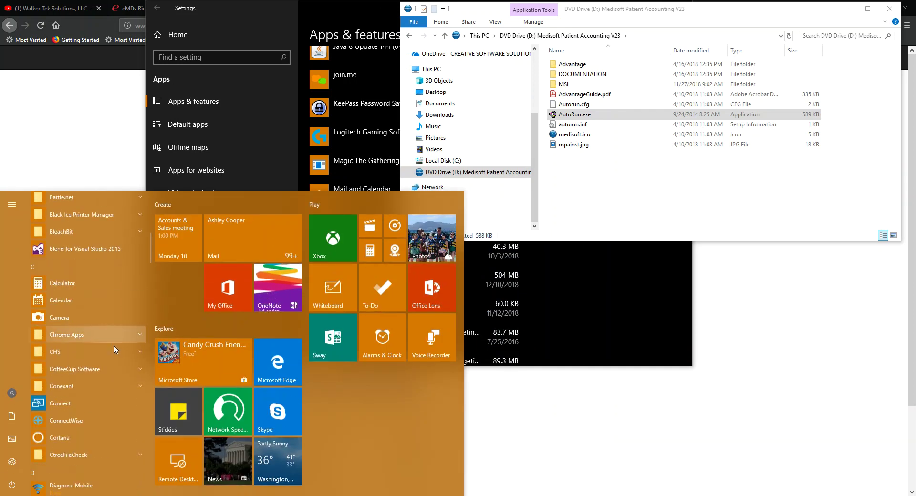
pyautogui.scroll(-6, 112, 383)
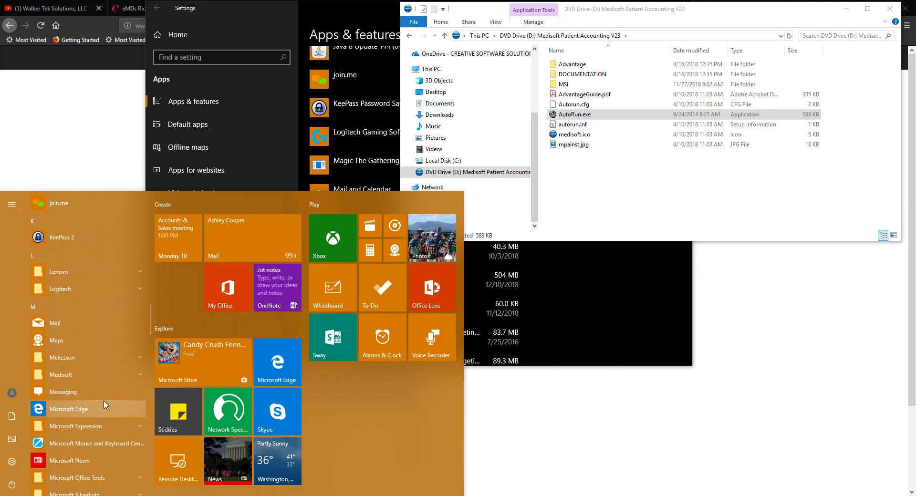
pyautogui.click(71, 375)
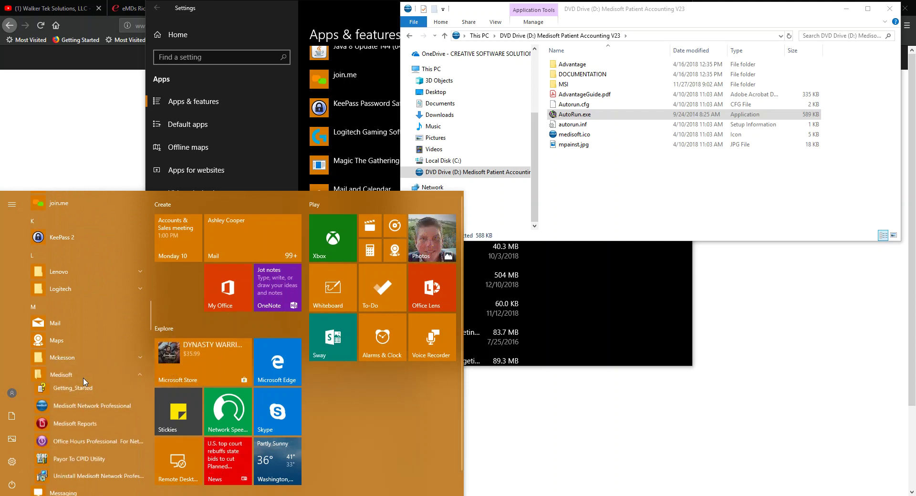
pyautogui.click(84, 413)
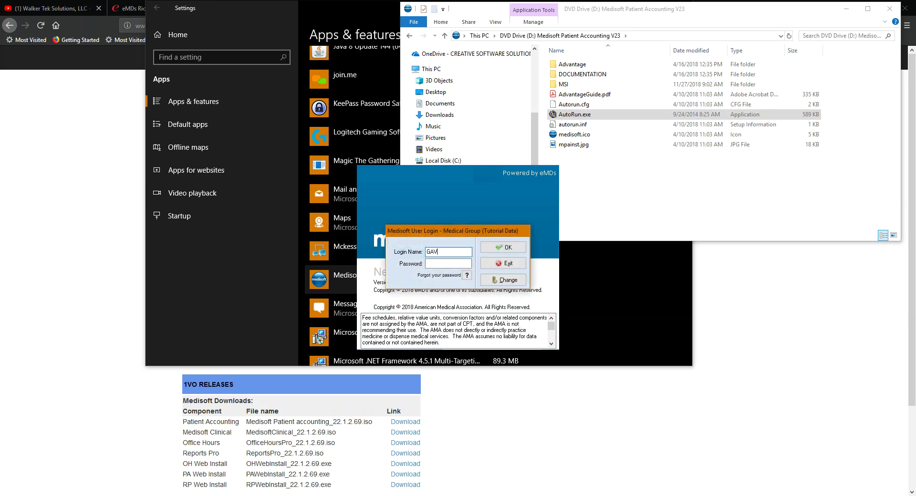
pyautogui.press('Return')
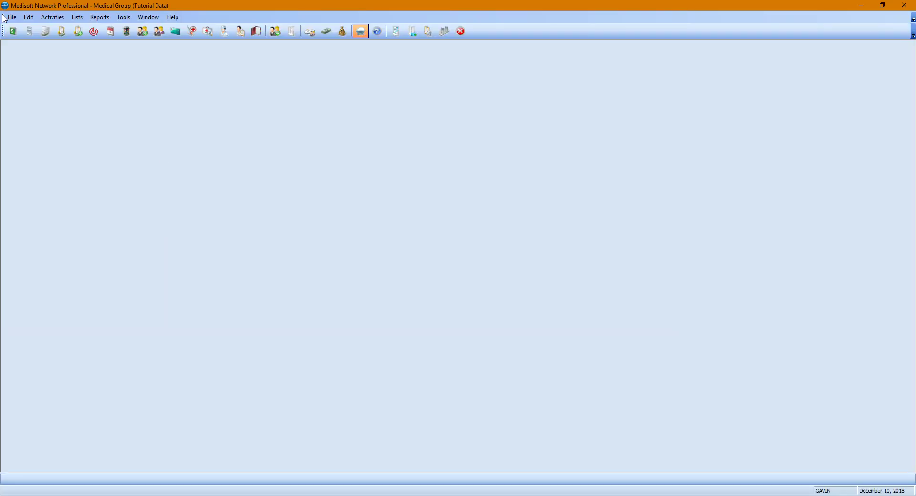
# - Register later, then launch Activities > Revenue Management > Revenue Management
pyautogui.click(465, 299)
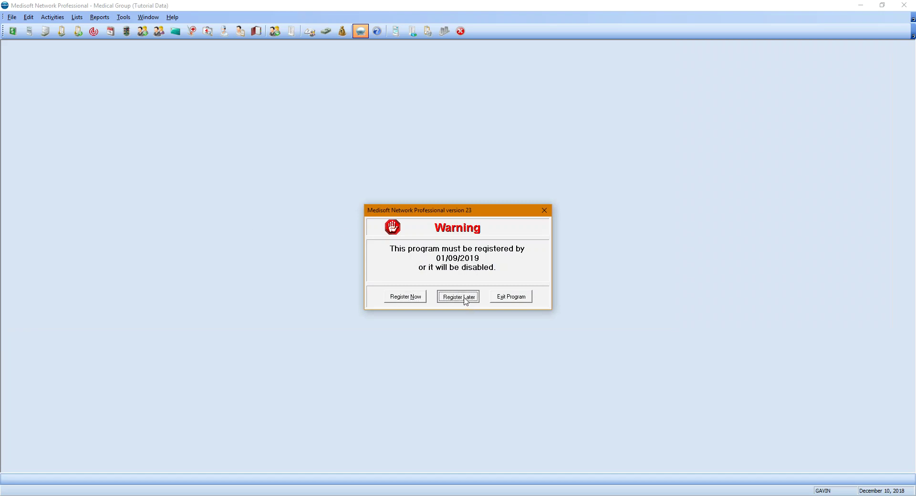
pyautogui.click(49, 18)
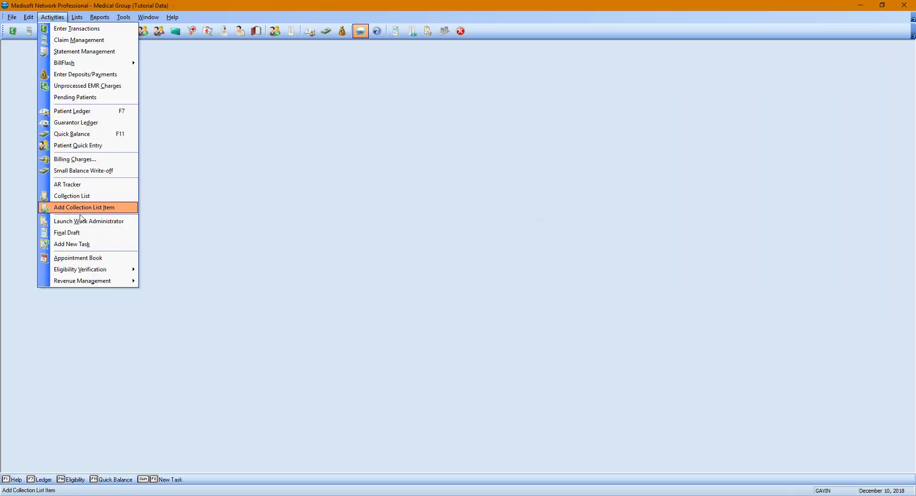
pyautogui.moveTo(95, 283)
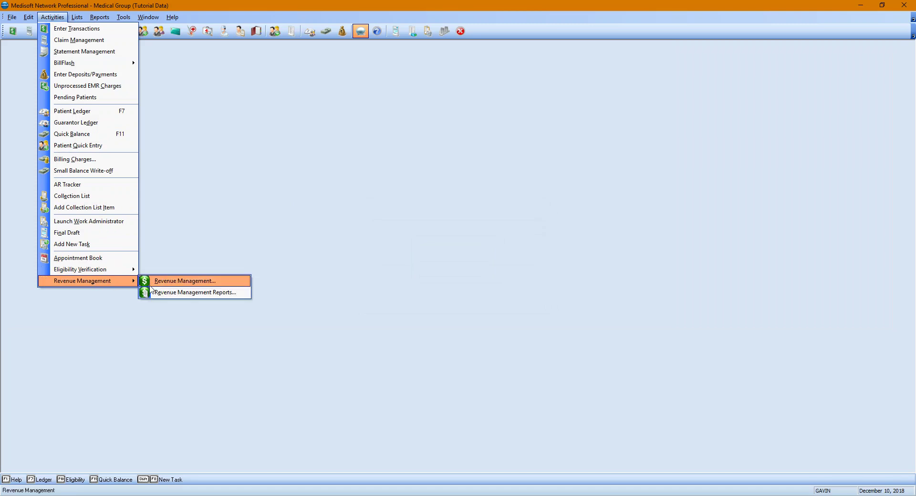
pyautogui.click(179, 285)
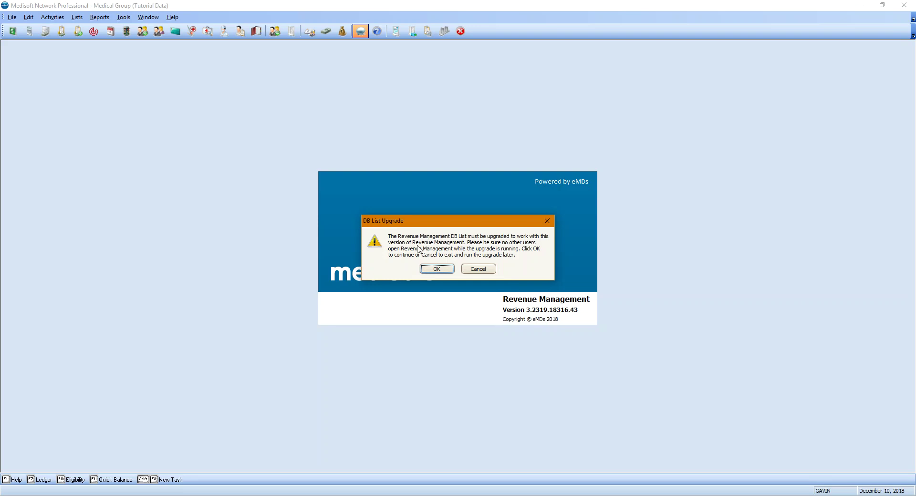
# - Approve the DB List upgrade, allow CMUpdate.exe, and accept the Medical Group database upgrade
pyautogui.click(436, 270)
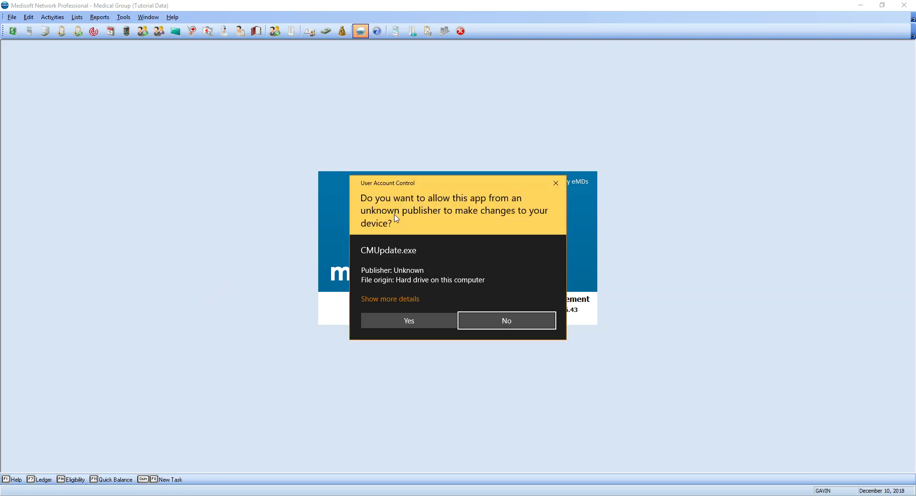
pyautogui.click(385, 319)
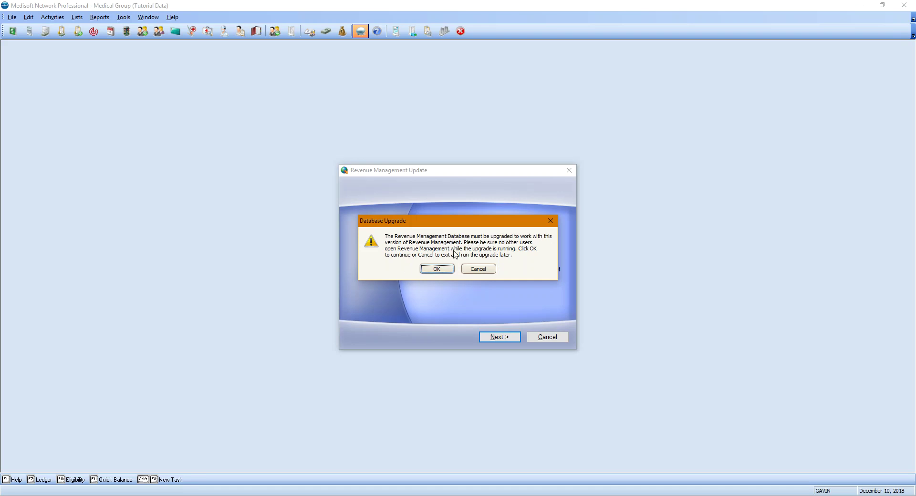
pyautogui.click(433, 270)
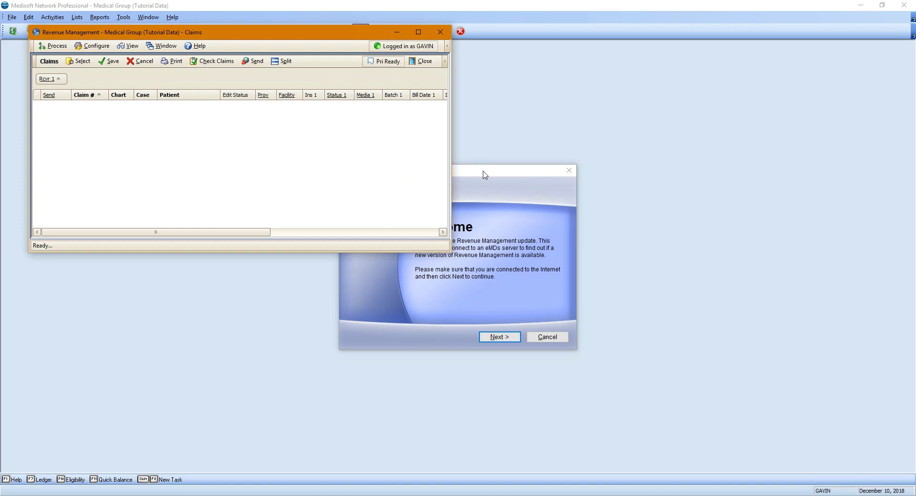
# - Confirm Revenue Management is at the latest version, close the update dialog, and reposition the Claims window
pyautogui.moveTo(482, 172); pyautogui.dragTo(636, 135)
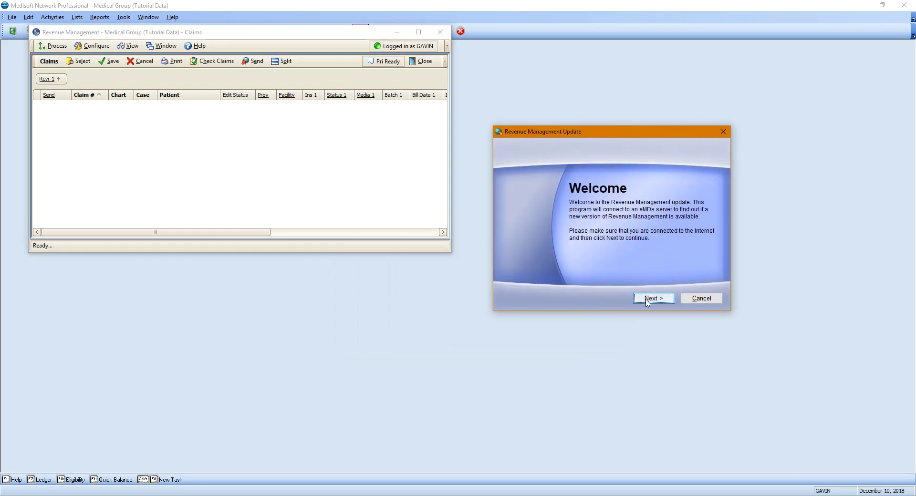
pyautogui.click(652, 299)
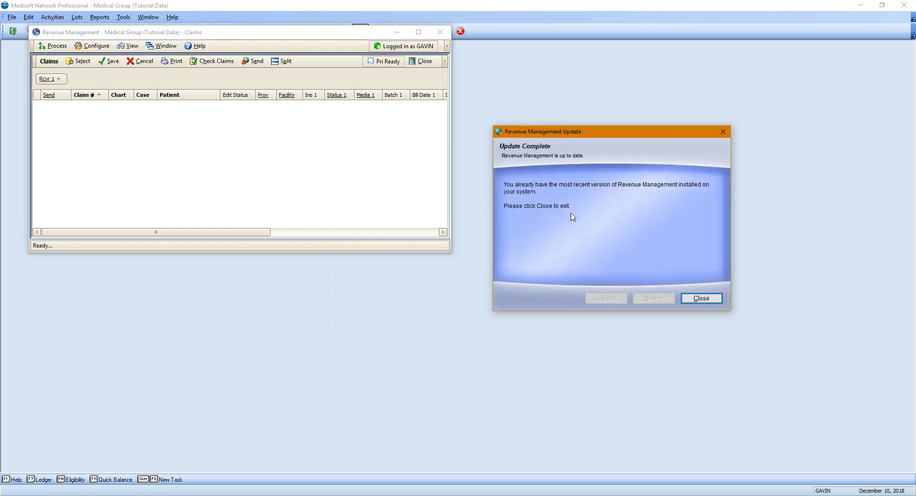
pyautogui.click(707, 298)
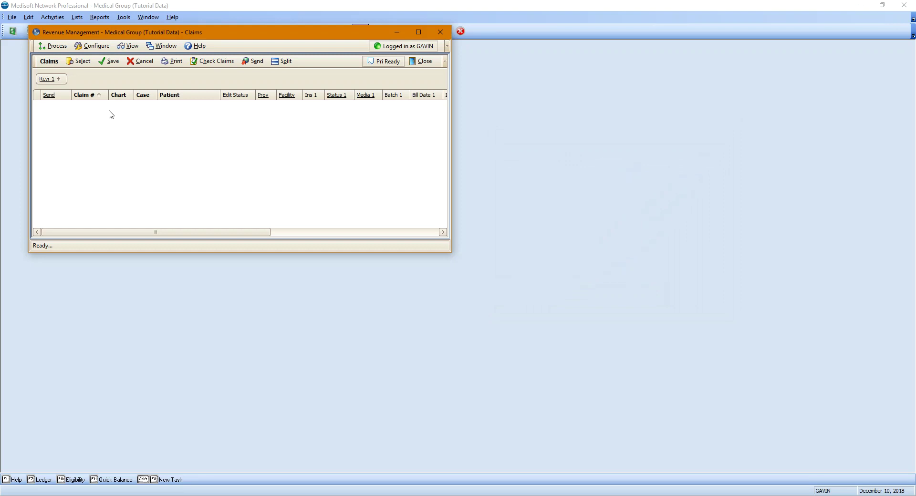
pyautogui.moveTo(100, 37); pyautogui.dragTo(169, 101)
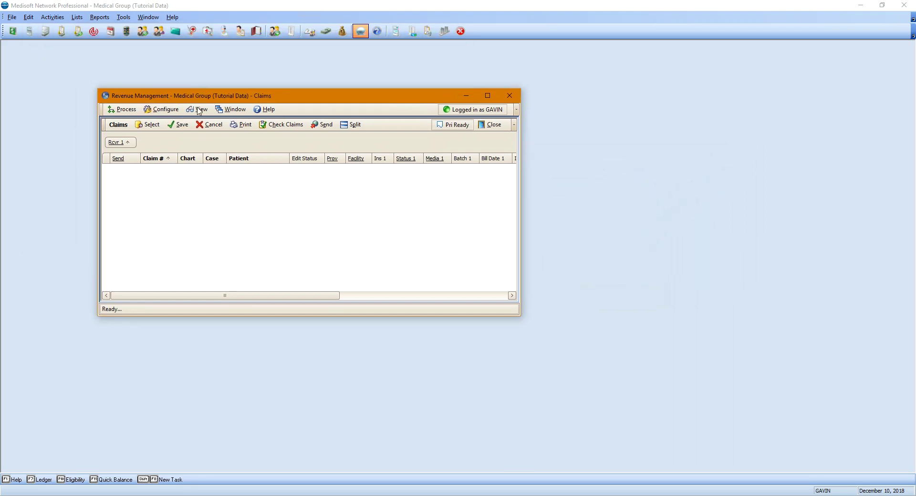